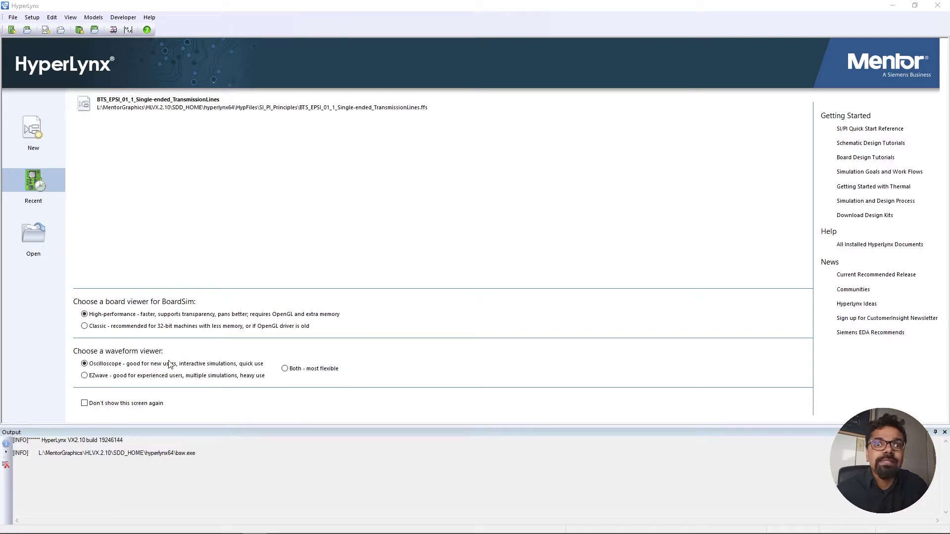
Switch to the web browser and review the overview and product family sections of the Siemens HyperLynx page.
{"action": "left_click", "coordinate": [128, 527]}
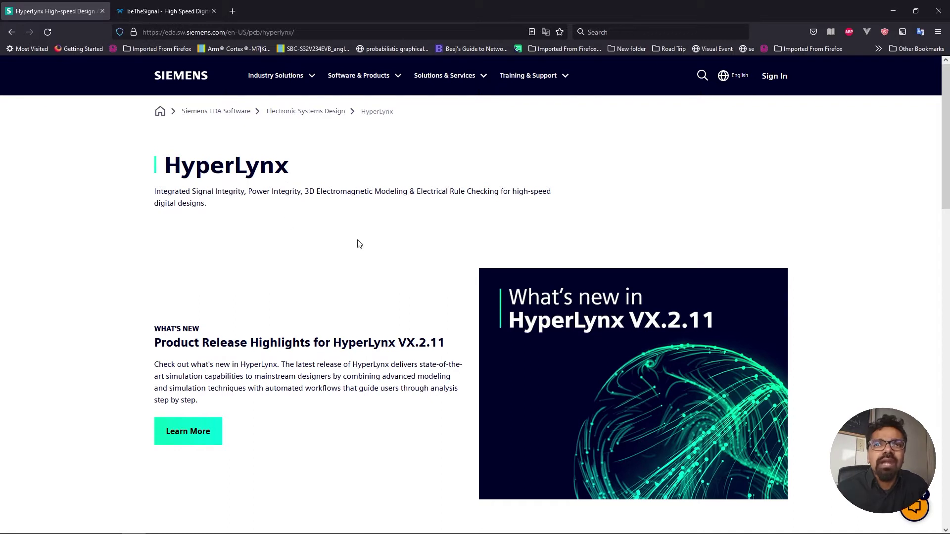
{"action": "scroll", "coordinate": [367, 240], "scroll_direction": "down", "scroll_amount": 3}
{"action": "scroll", "coordinate": [377, 239], "scroll_direction": "down", "scroll_amount": 3}
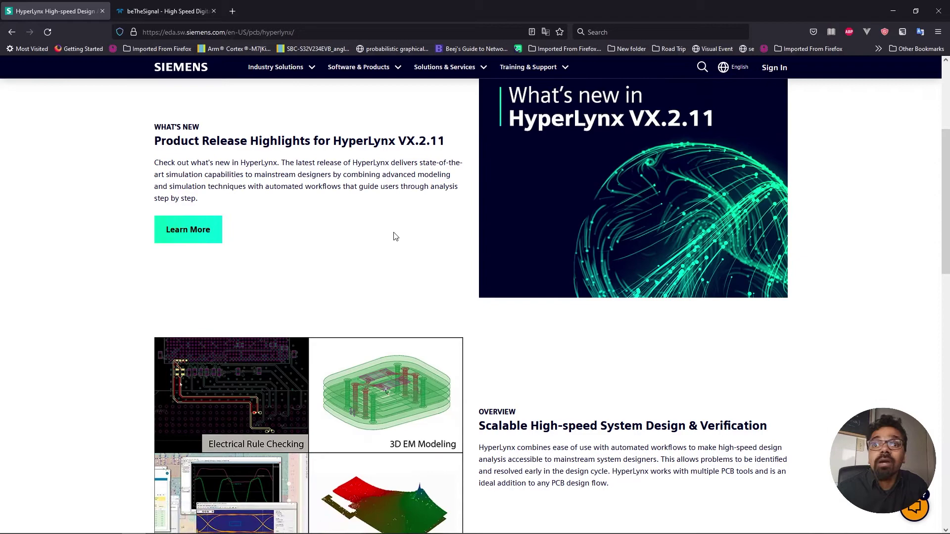
{"action": "scroll", "coordinate": [396, 237], "scroll_direction": "down", "scroll_amount": 3}
{"action": "scroll", "coordinate": [395, 236], "scroll_direction": "up", "scroll_amount": 6}
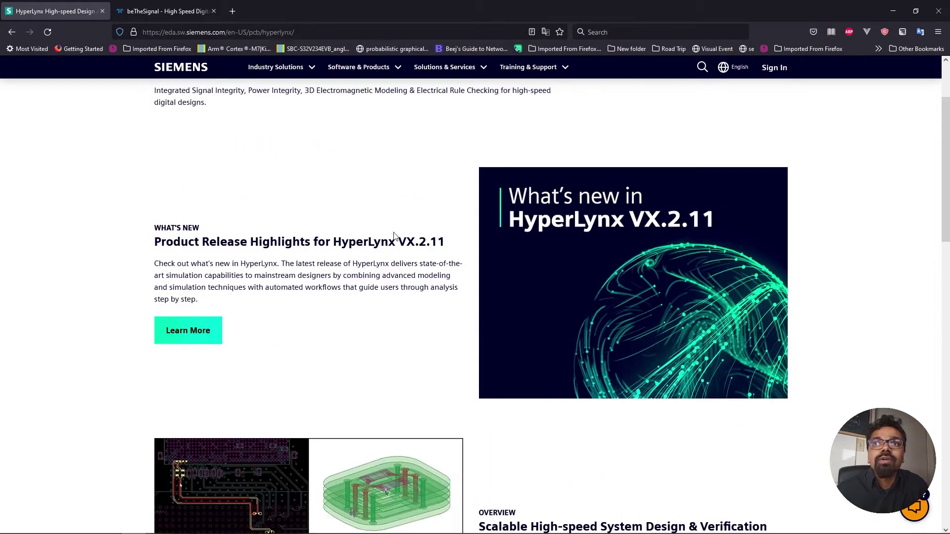
{"action": "scroll", "coordinate": [406, 196], "scroll_direction": "up", "scroll_amount": 3}
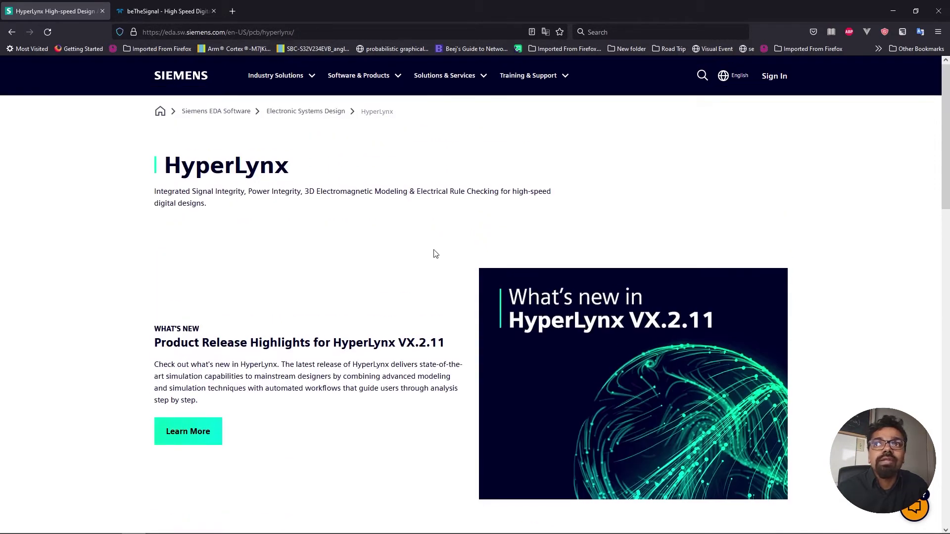
{"action": "scroll", "coordinate": [411, 287], "scroll_direction": "down", "scroll_amount": 7}
{"action": "scroll", "coordinate": [429, 312], "scroll_direction": "down", "scroll_amount": 11}
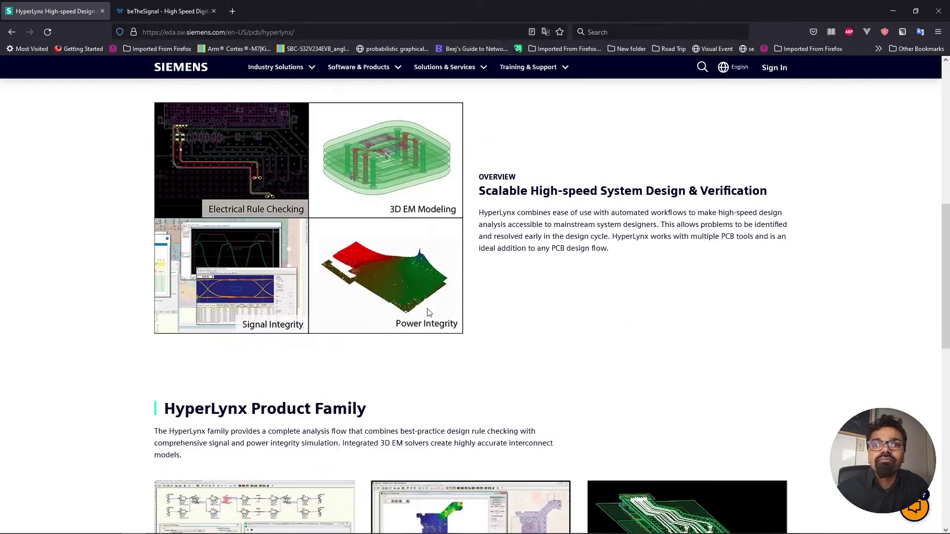
{"action": "scroll", "coordinate": [438, 304], "scroll_direction": "down", "scroll_amount": 4}
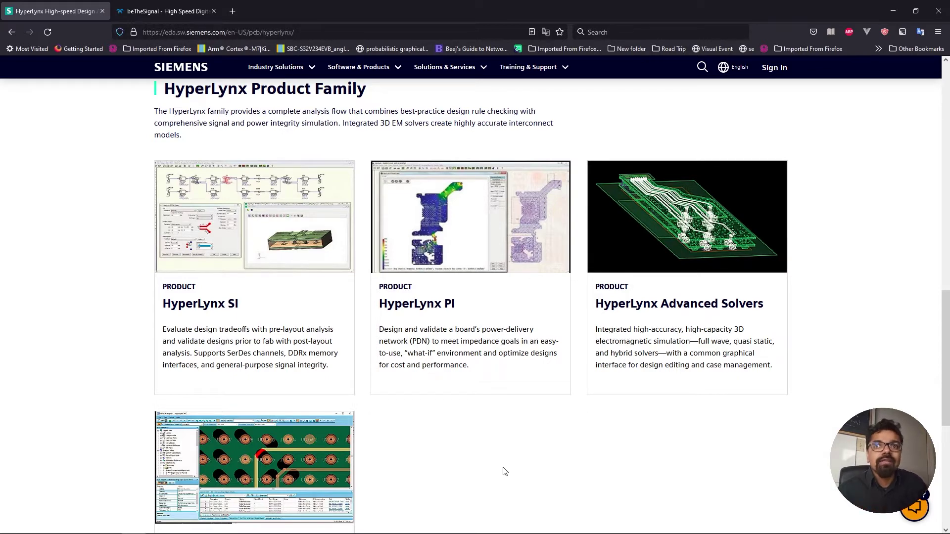
{"action": "scroll", "coordinate": [450, 479], "scroll_direction": "down", "scroll_amount": 1}
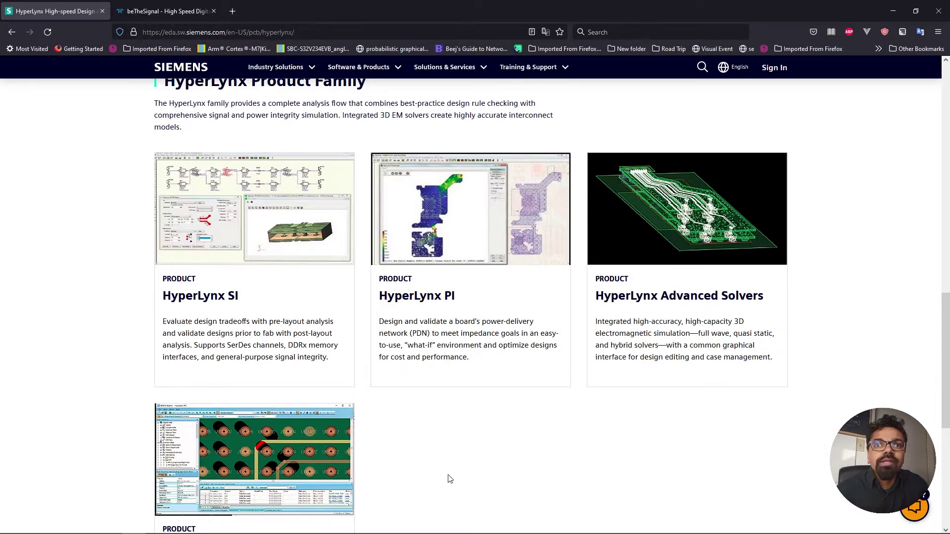
{"action": "scroll", "coordinate": [450, 479], "scroll_direction": "down", "scroll_amount": 2}
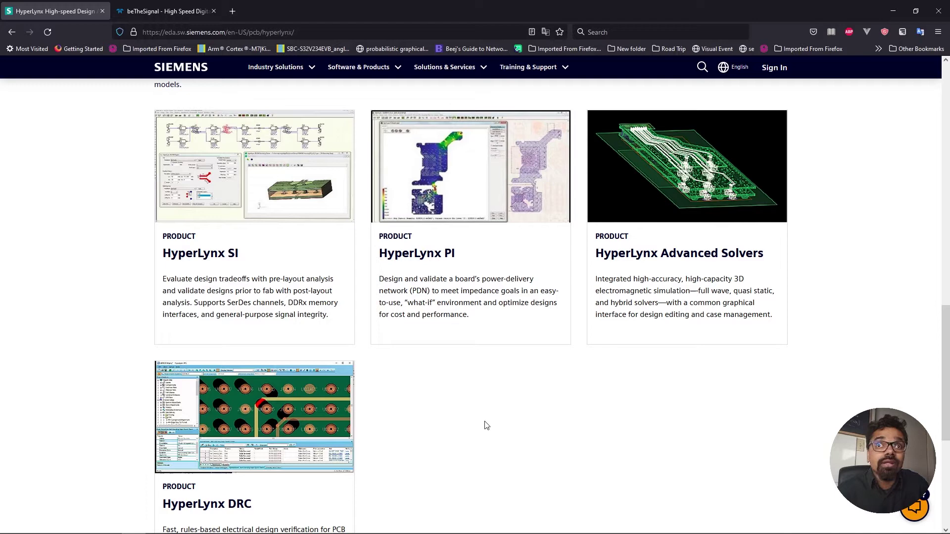
{"action": "scroll", "coordinate": [486, 426], "scroll_direction": "down", "scroll_amount": 2}
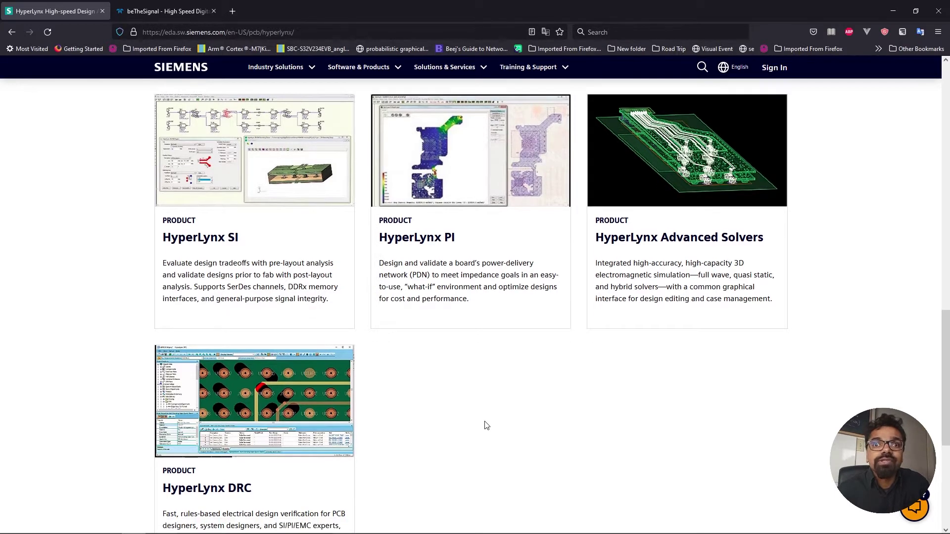
{"action": "scroll", "coordinate": [486, 425], "scroll_direction": "up", "scroll_amount": 2}
{"action": "scroll", "coordinate": [486, 426], "scroll_direction": "up", "scroll_amount": 1}
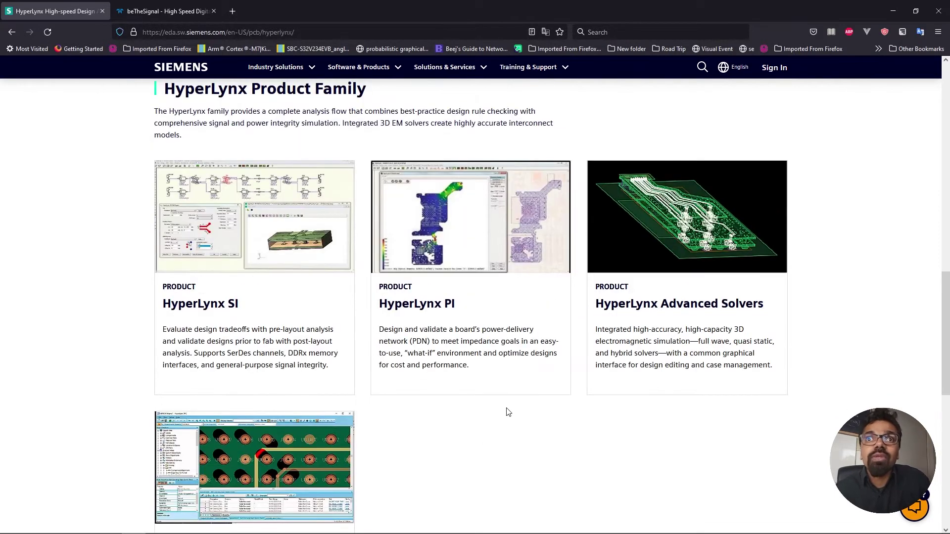
Switch back to HyperLynx and create a new SI schematic.
{"action": "left_click", "coordinate": [892, 14]}
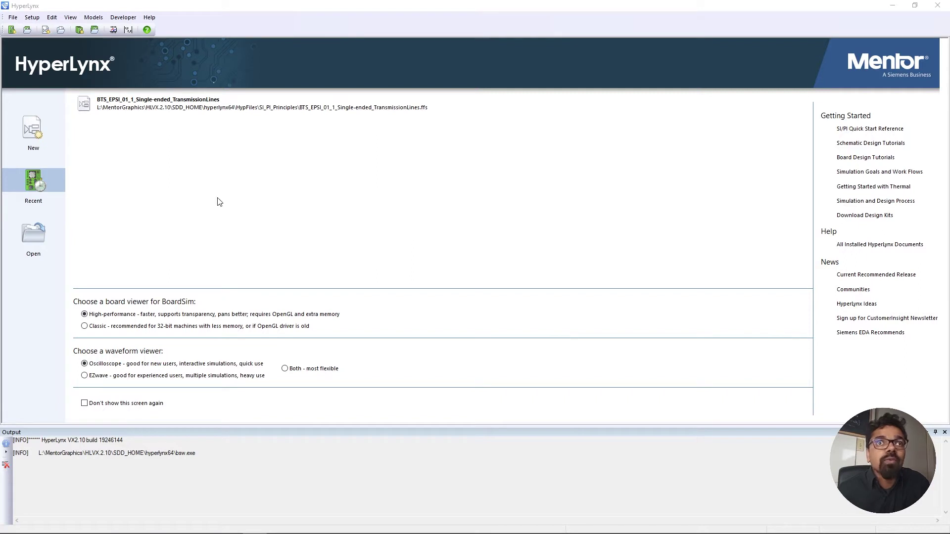
{"action": "left_click", "coordinate": [15, 126]}
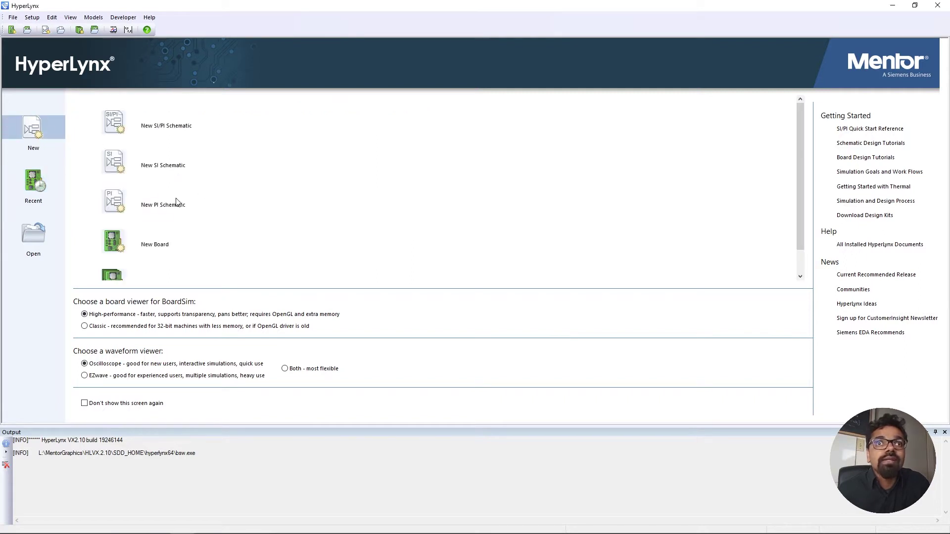
{"action": "left_click", "coordinate": [138, 171]}
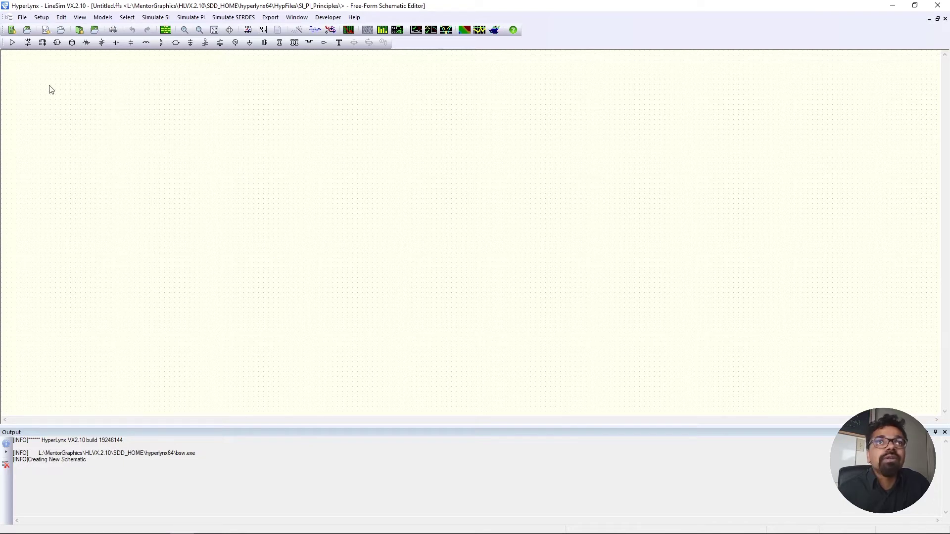
{"action": "left_click", "coordinate": [28, 43]}
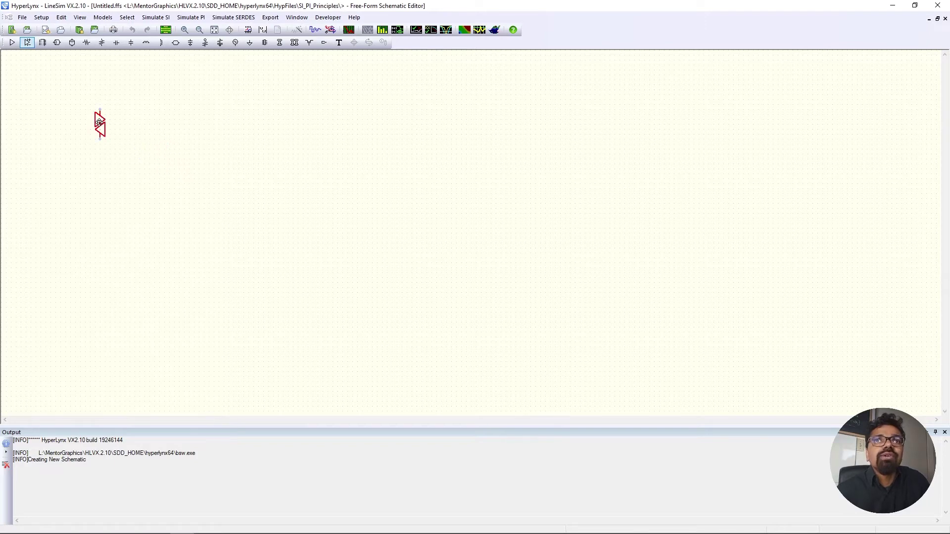
{"action": "key", "text": "Escape"}
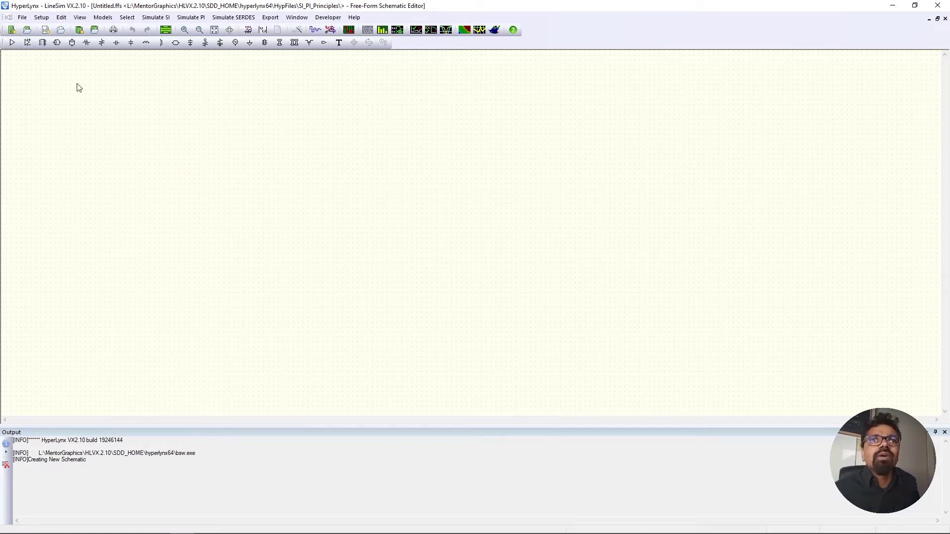
{"action": "left_click", "coordinate": [117, 42]}
{"action": "key", "text": "Escape"}
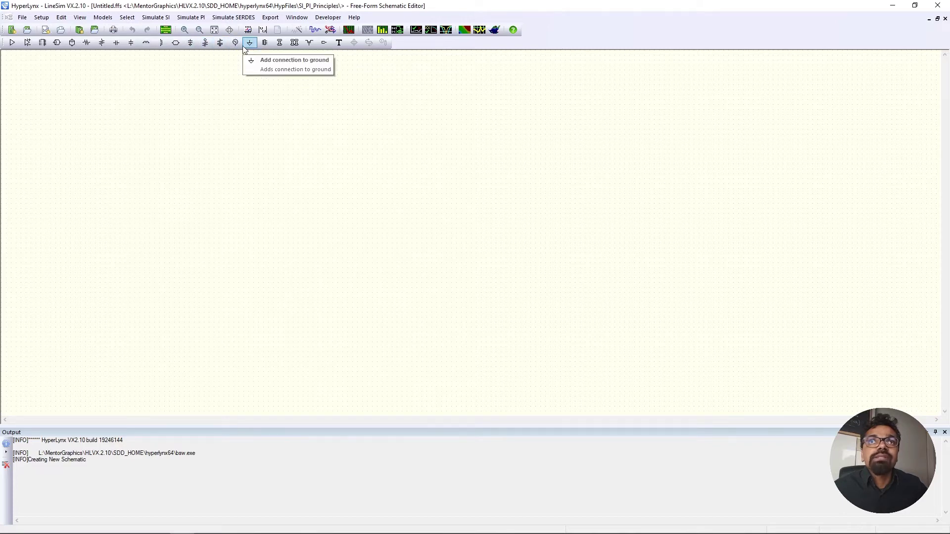
Place a single-ended IC in the schematic's upper-left area and assign it signal HSTL_II_18 of device VIRTEX-4 from virtex4.ibs.
{"action": "left_click", "coordinate": [15, 46]}
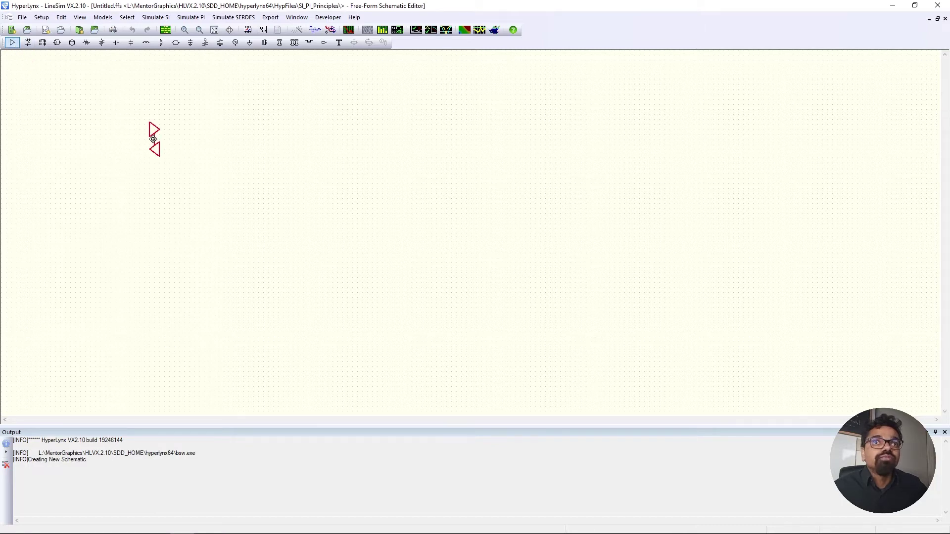
{"action": "left_click", "coordinate": [153, 139]}
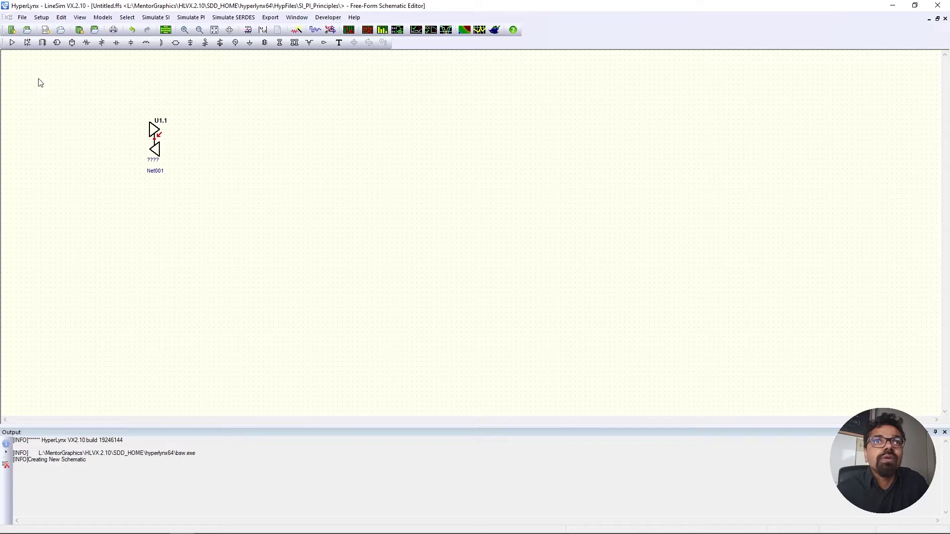
{"action": "double_click", "coordinate": [154, 143]}
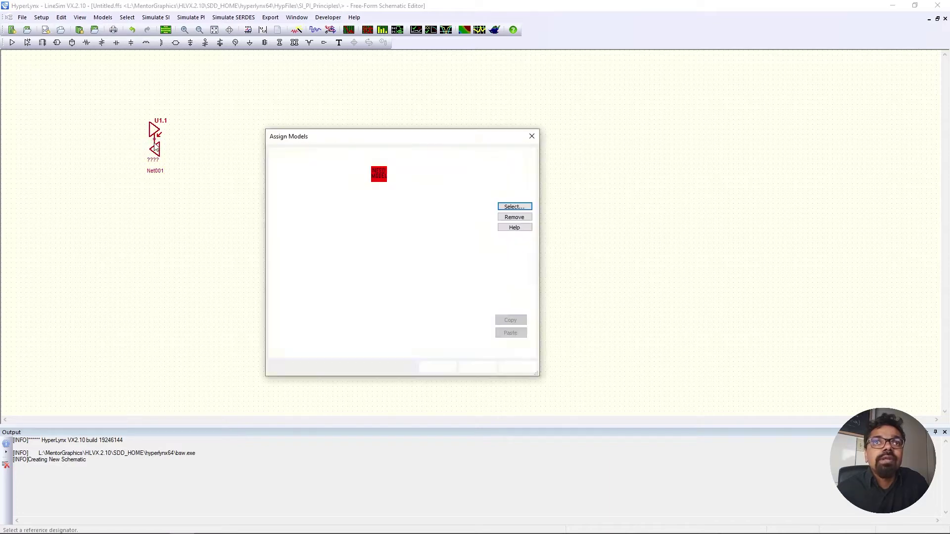
{"action": "left_click", "coordinate": [525, 207]}
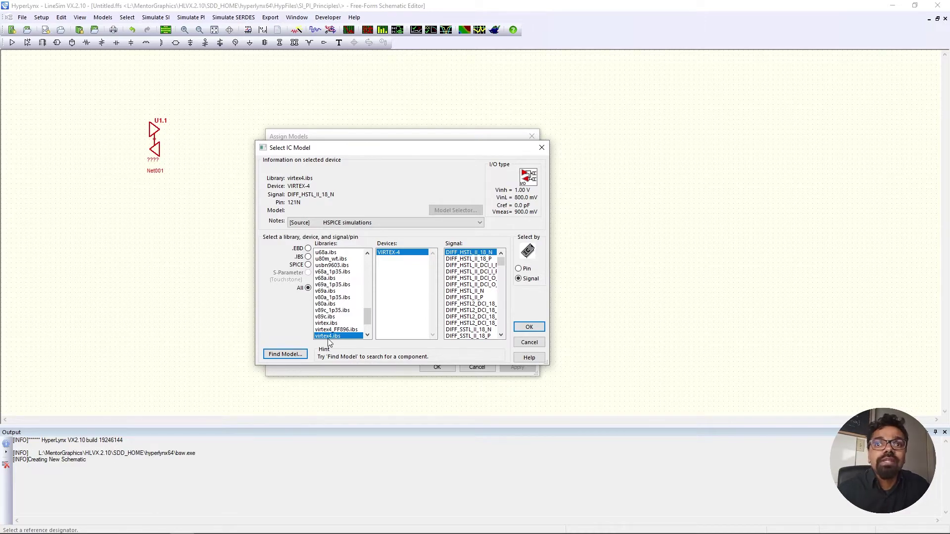
{"action": "left_click", "coordinate": [410, 223]}
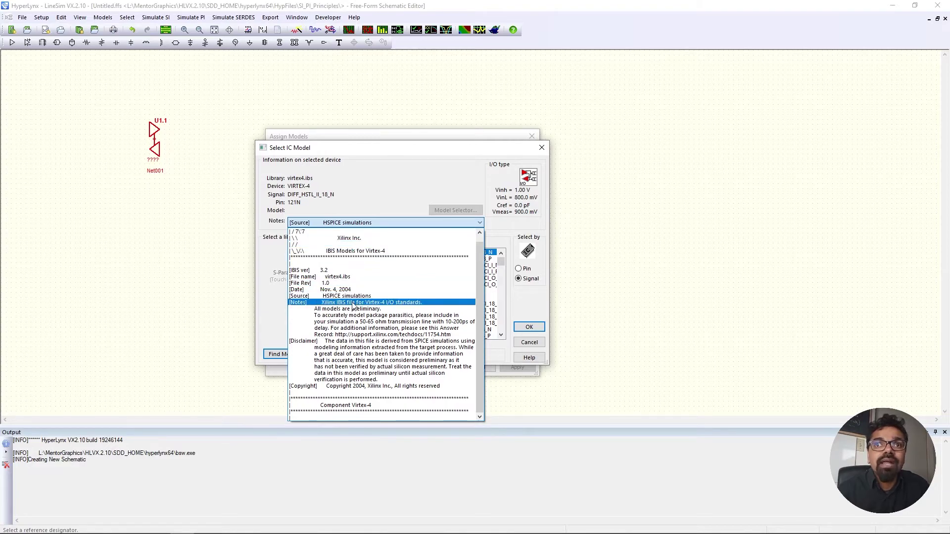
{"action": "left_click", "coordinate": [374, 303]}
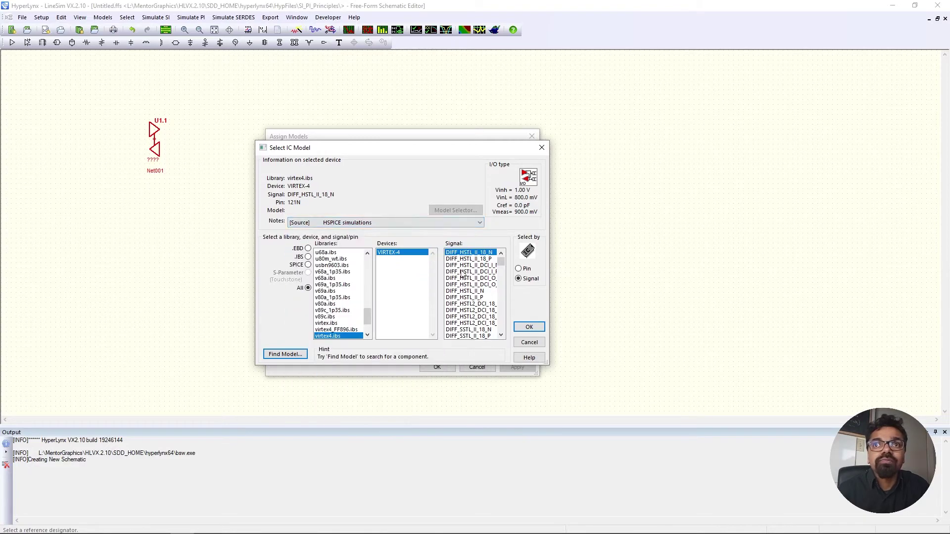
{"action": "left_click_drag", "start_coordinate": [503, 266], "coordinate": [505, 280]}
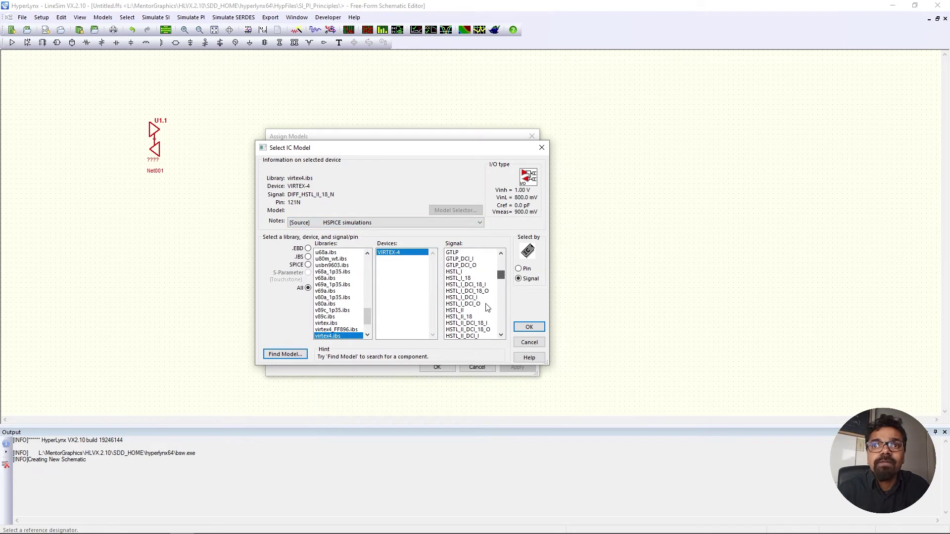
{"action": "left_click", "coordinate": [474, 317]}
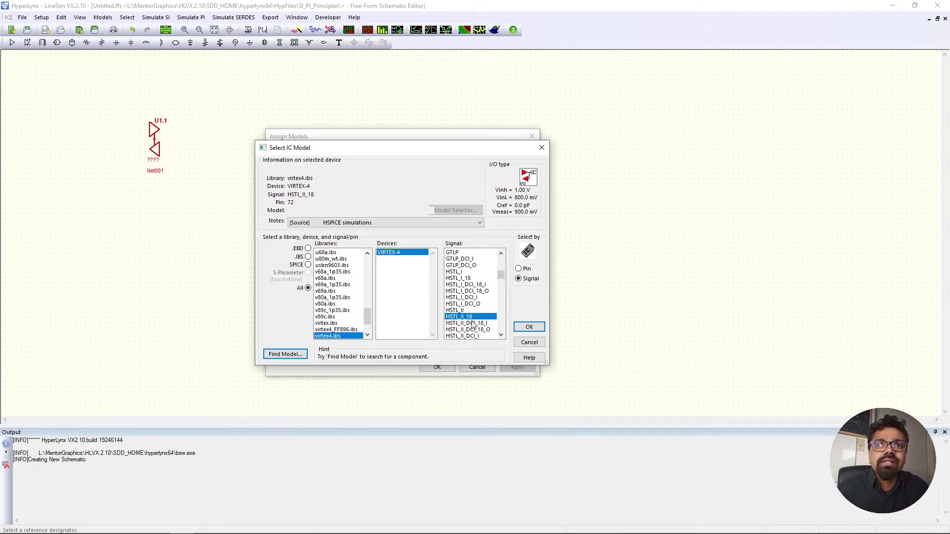
{"action": "left_click", "coordinate": [529, 326]}
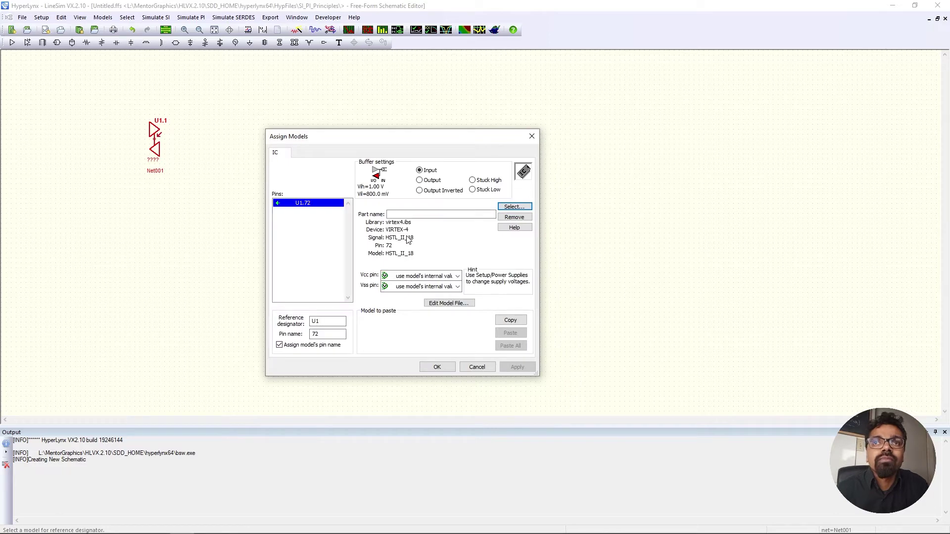
Set the IC's buffer to Output and accept the model assignment.
{"action": "left_click", "coordinate": [422, 184]}
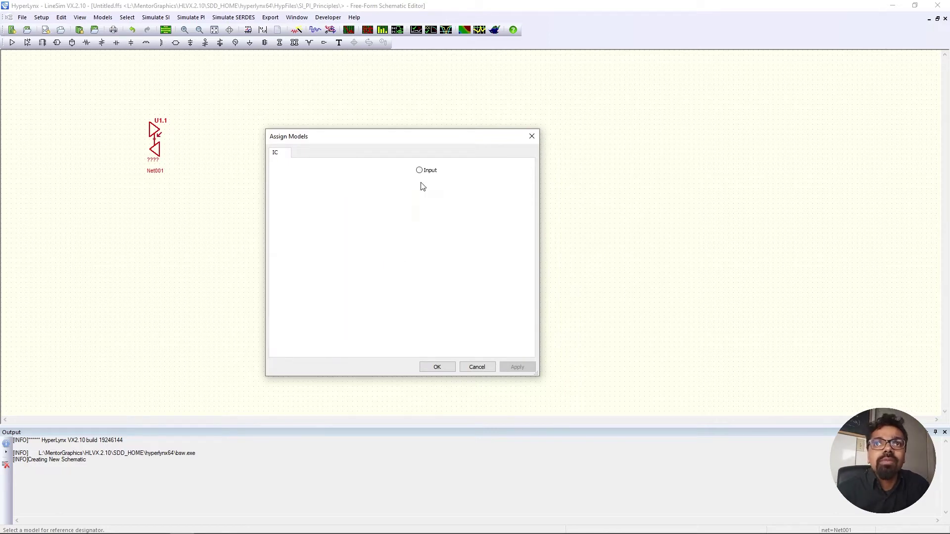
{"action": "left_click", "coordinate": [438, 368]}
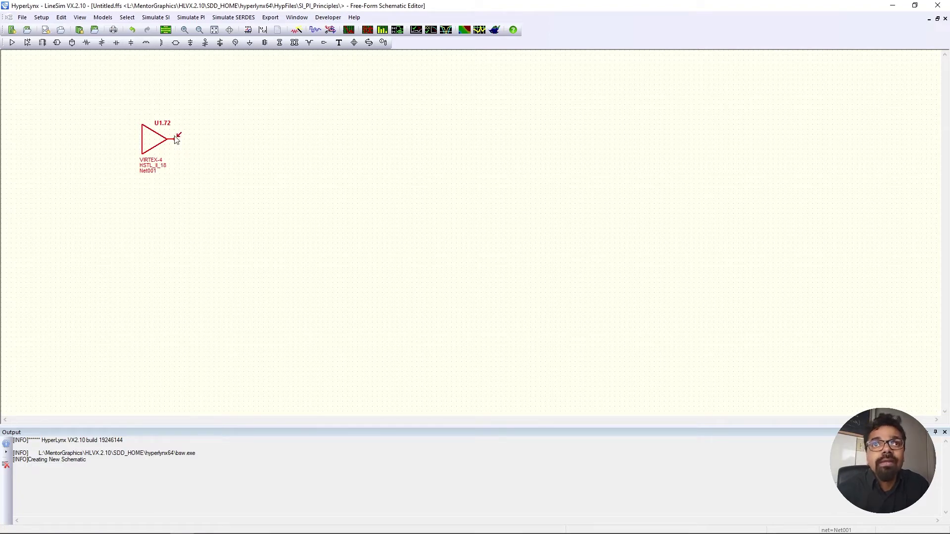
{"action": "left_click", "coordinate": [189, 156]}
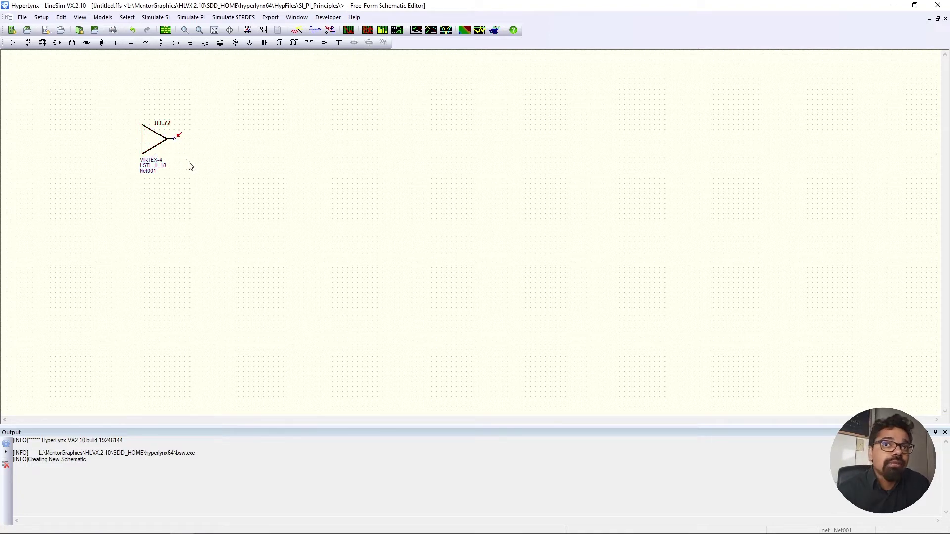
Open the Digital Oscilloscope, keep the vertical position at -2.0 V, and run a standard rising-edge simulation of the driver pin.
{"action": "left_click", "coordinate": [353, 32]}
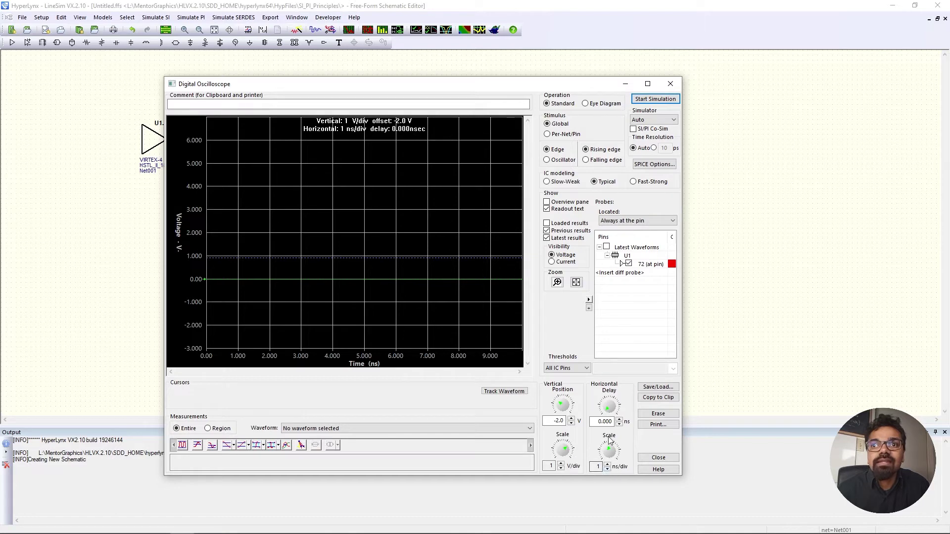
{"action": "left_click", "coordinate": [571, 424]}
{"action": "left_click", "coordinate": [571, 424]}
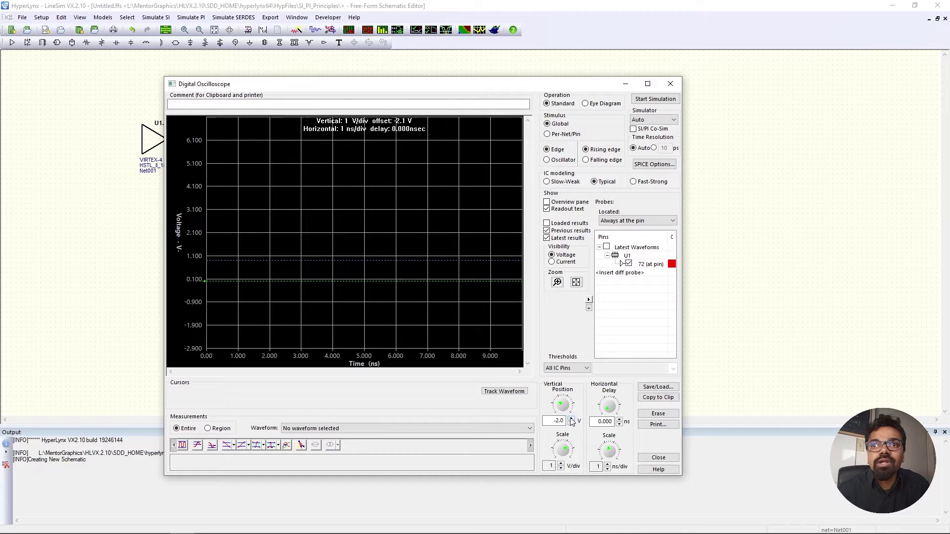
{"action": "left_click", "coordinate": [571, 418]}
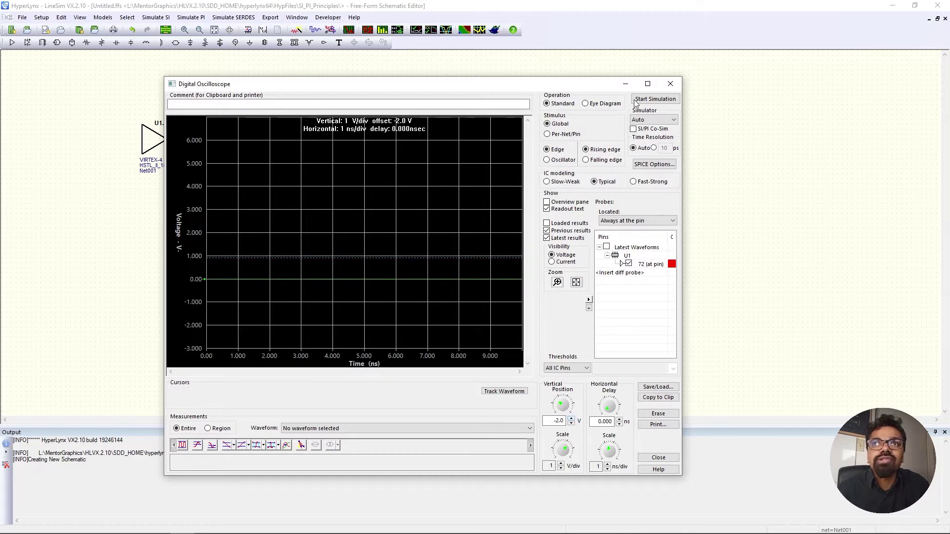
{"action": "left_click", "coordinate": [649, 99]}
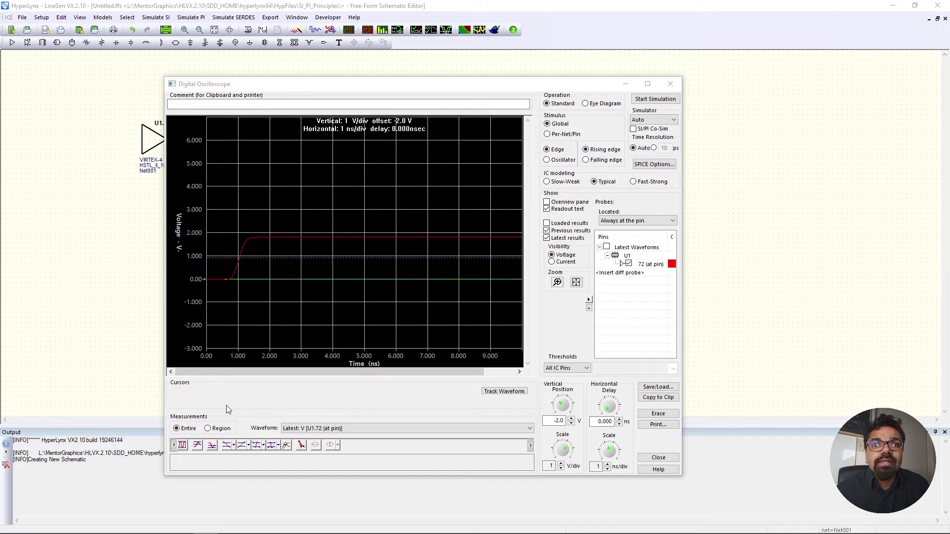
Measure the rise time of the U1.72 waveform and check that its relative thresholds are 10% and 90%.
{"action": "left_click", "coordinate": [243, 446]}
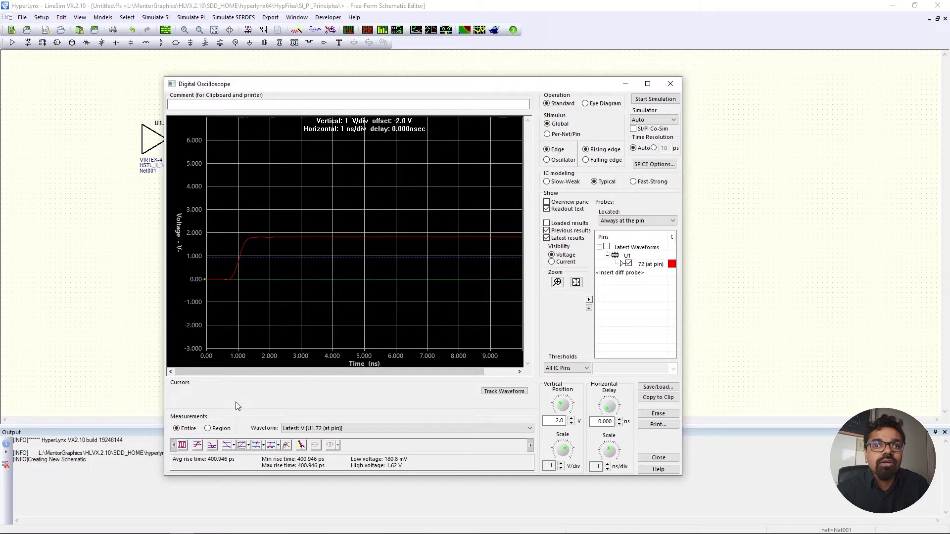
{"action": "left_click", "coordinate": [248, 447]}
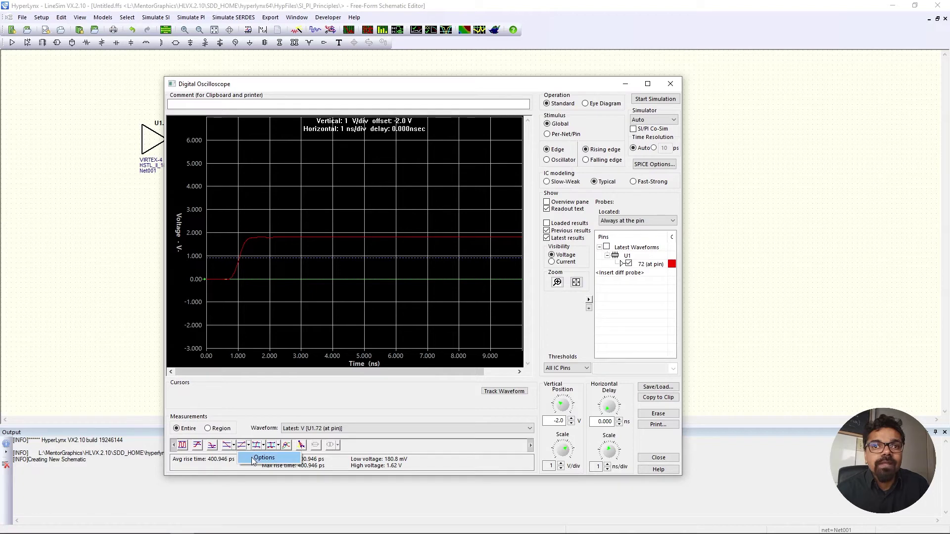
{"action": "left_click", "coordinate": [253, 461]}
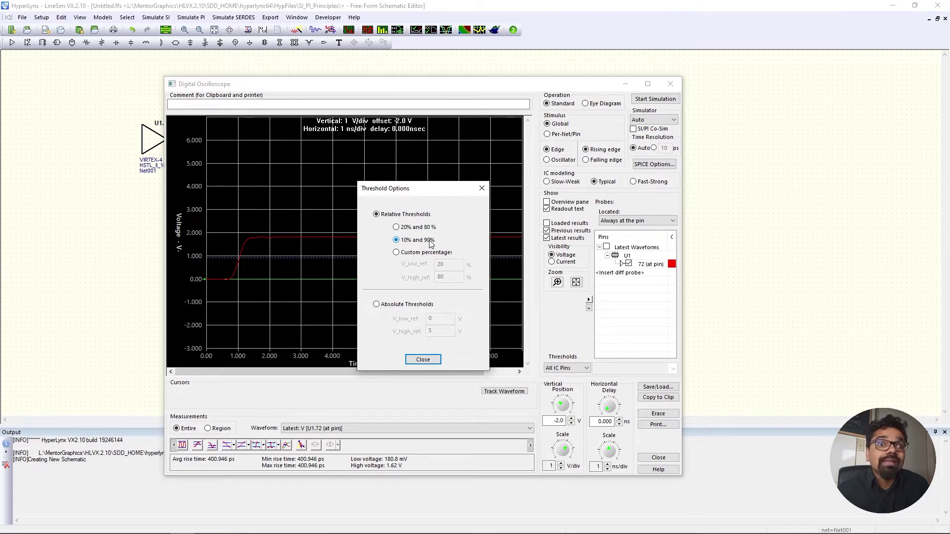
{"action": "left_click", "coordinate": [421, 361]}
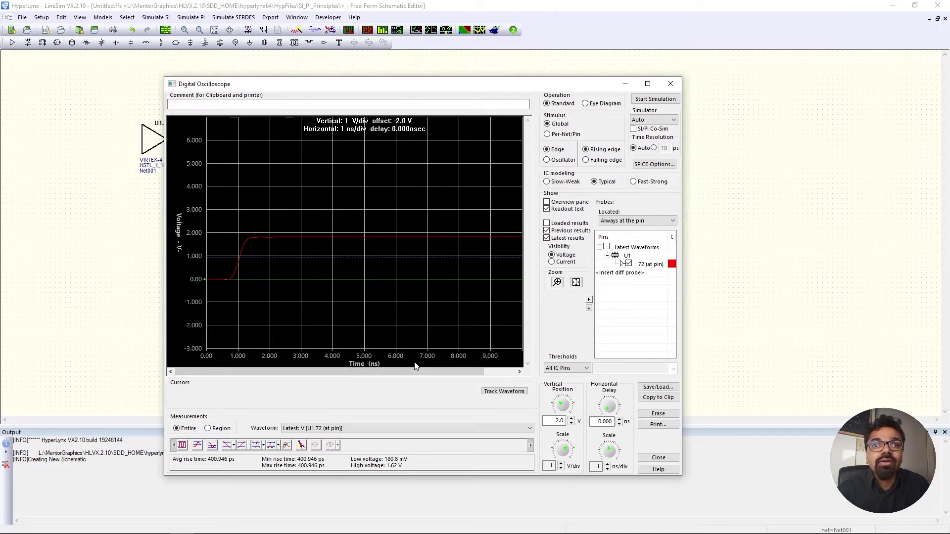
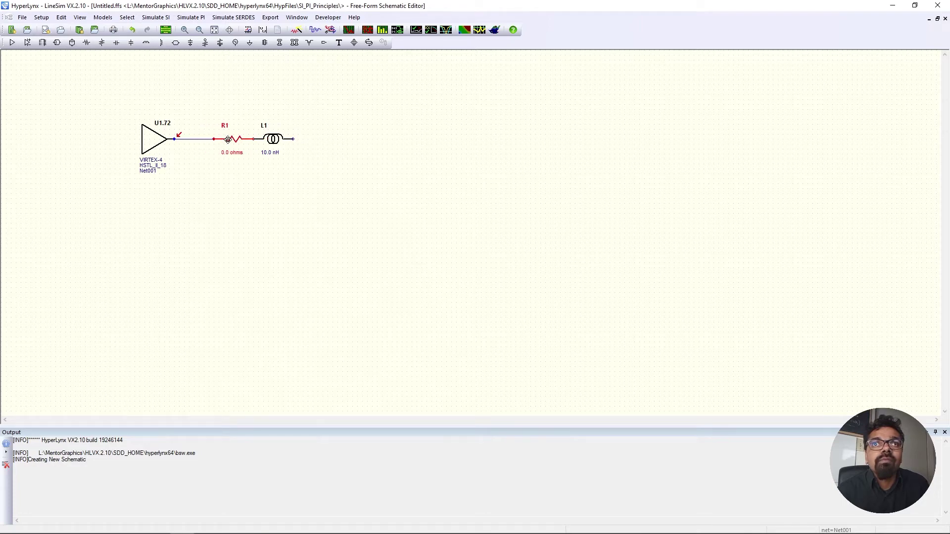
Move series resistor R1 closer to driver U1, leaving a gap before inductor L1.
{"action": "left_click", "coordinate": [235, 176]}
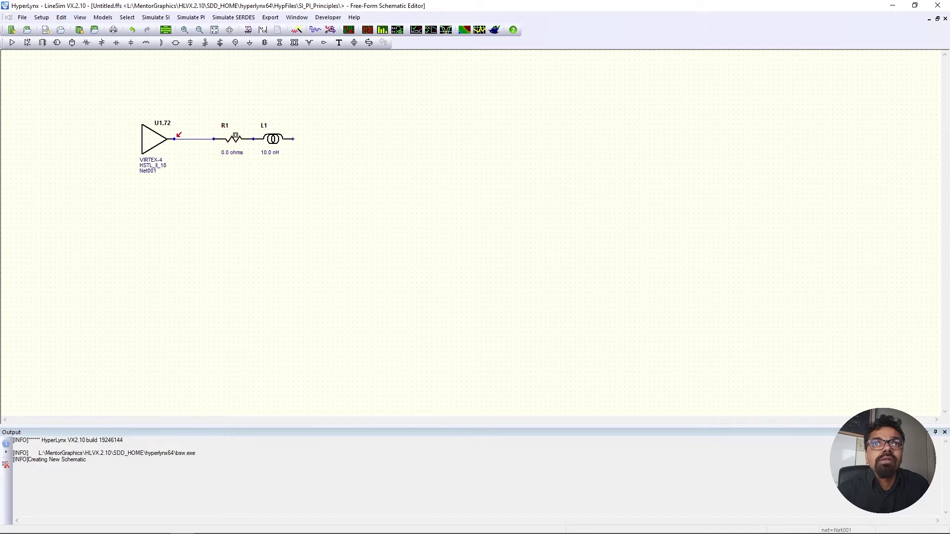
{"action": "left_click_drag", "start_coordinate": [233, 140], "coordinate": [212, 140]}
{"action": "left_click", "coordinate": [221, 197]}
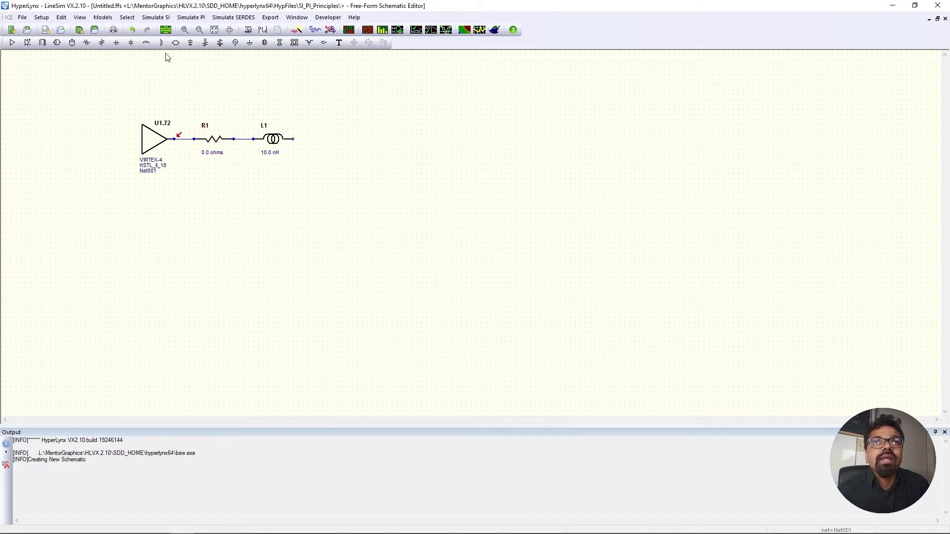
Add a vertical capacitor just past L1 with its upper end connected to the inductor's output.
{"action": "left_click", "coordinate": [131, 43]}
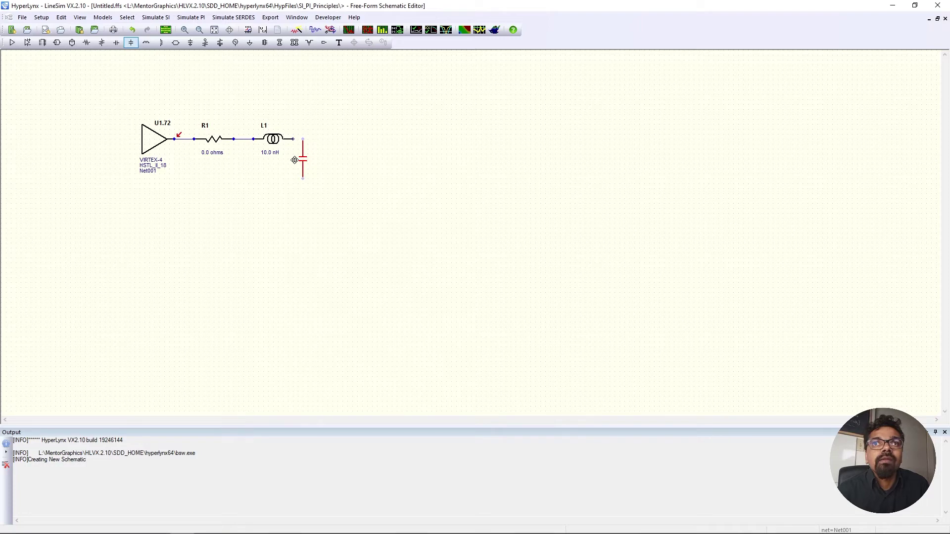
{"action": "left_click", "coordinate": [294, 160]}
{"action": "left_click_drag", "start_coordinate": [296, 159], "coordinate": [312, 167]}
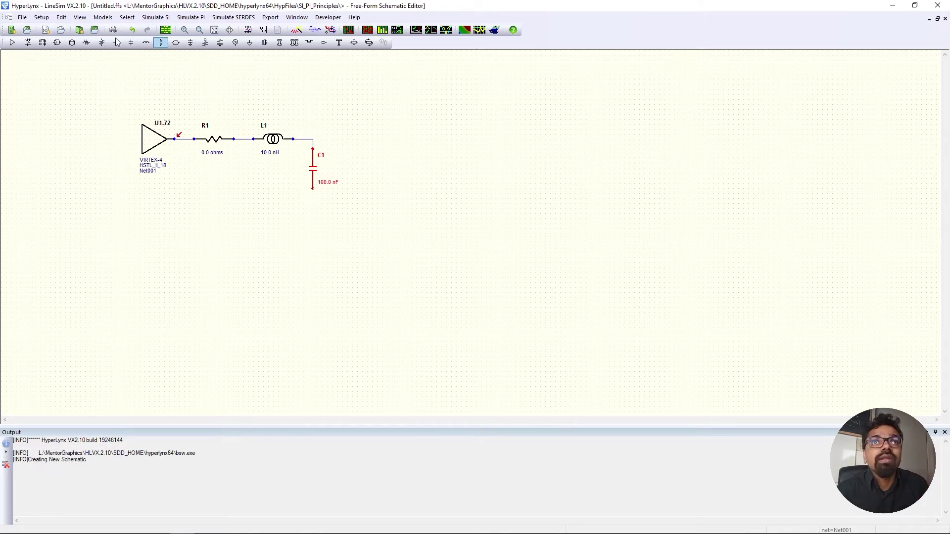
Add a vertical resistor beyond C1 on the same inductor output node, spacing the two parts apart as parallel shunt branches.
{"action": "left_click", "coordinate": [101, 42]}
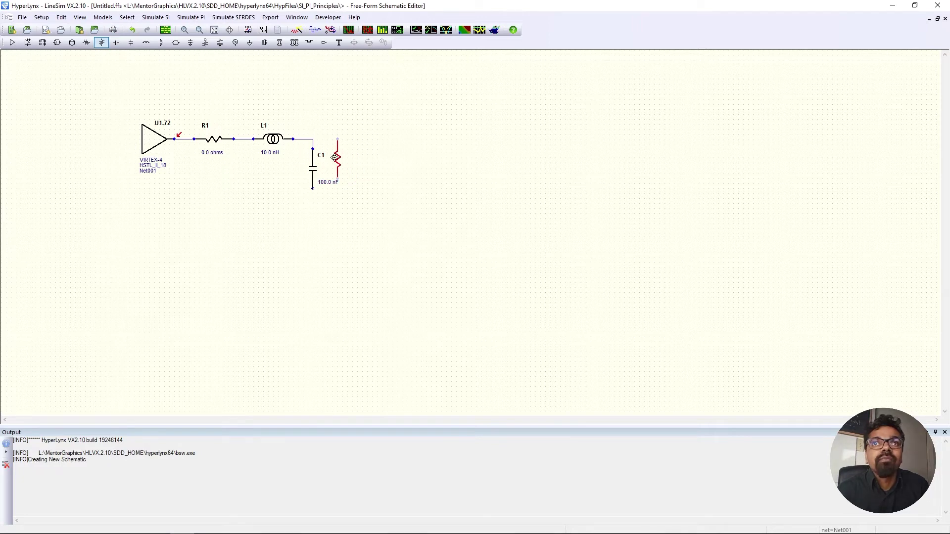
{"action": "left_click", "coordinate": [310, 160]}
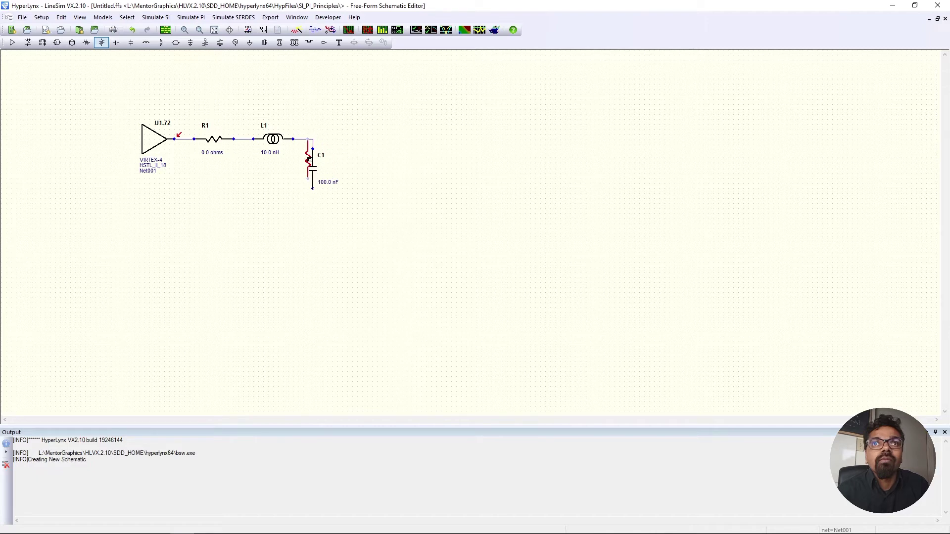
{"action": "left_click_drag", "start_coordinate": [311, 159], "coordinate": [333, 169]}
{"action": "left_click", "coordinate": [324, 163]}
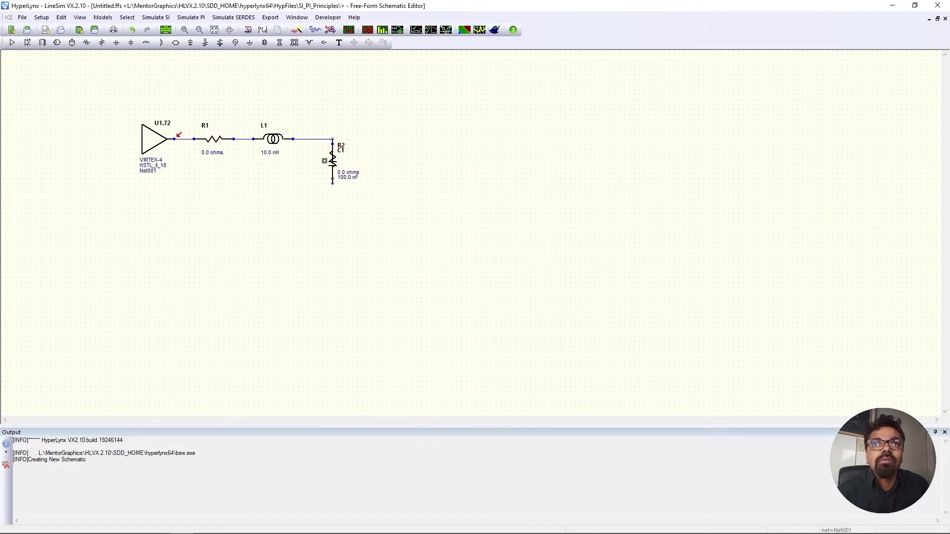
{"action": "mouse_move", "coordinate": [333, 158]}
{"action": "left_mouse_down"}
{"action": "mouse_move", "coordinate": [366, 156]}
{"action": "mouse_move", "coordinate": [310, 153]}
{"action": "mouse_move", "coordinate": [323, 160]}
{"action": "left_mouse_up"}
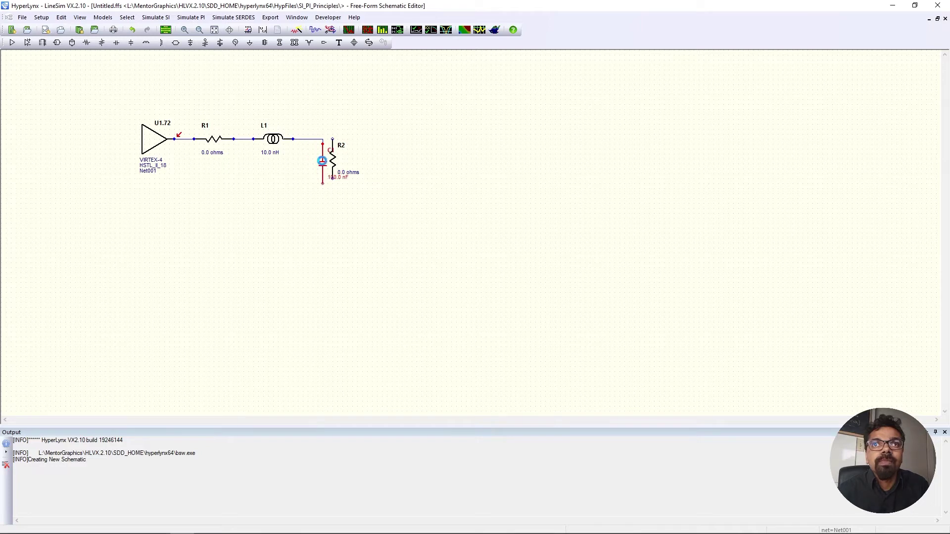
{"action": "left_click", "coordinate": [335, 159]}
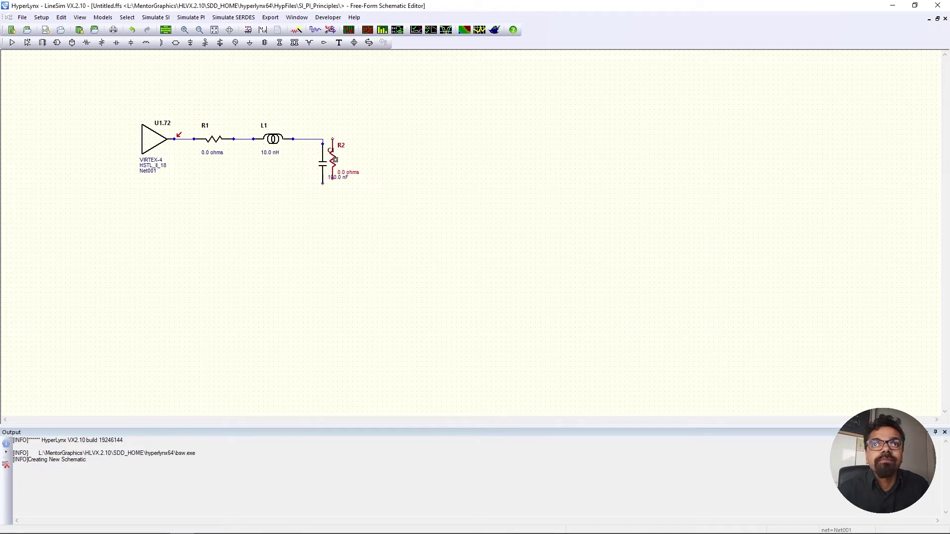
{"action": "left_click_drag", "start_coordinate": [333, 159], "coordinate": [292, 162]}
{"action": "left_click", "coordinate": [297, 200]}
{"action": "left_click_drag", "start_coordinate": [291, 154], "coordinate": [382, 160]}
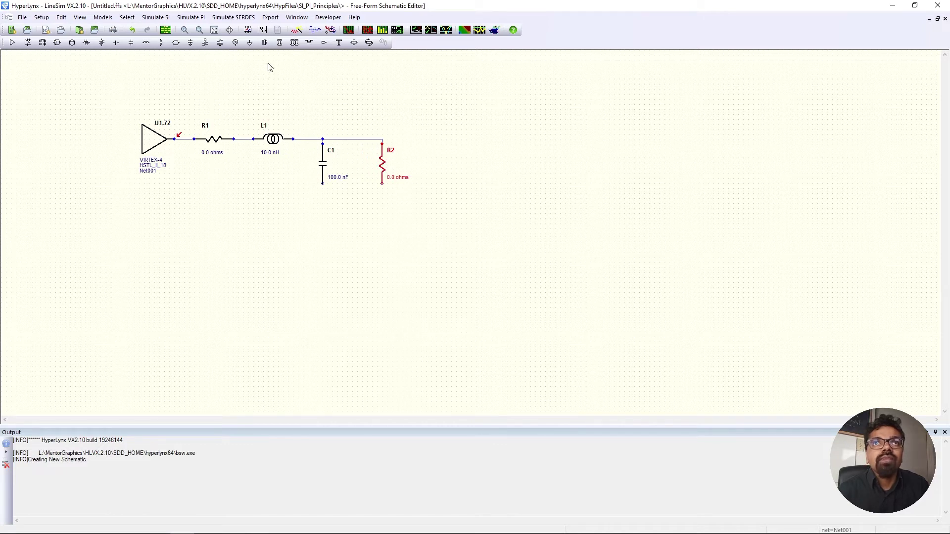
Attach ground symbols to the lower ends of capacitor C1 and resistor R2.
{"action": "left_click", "coordinate": [250, 43]}
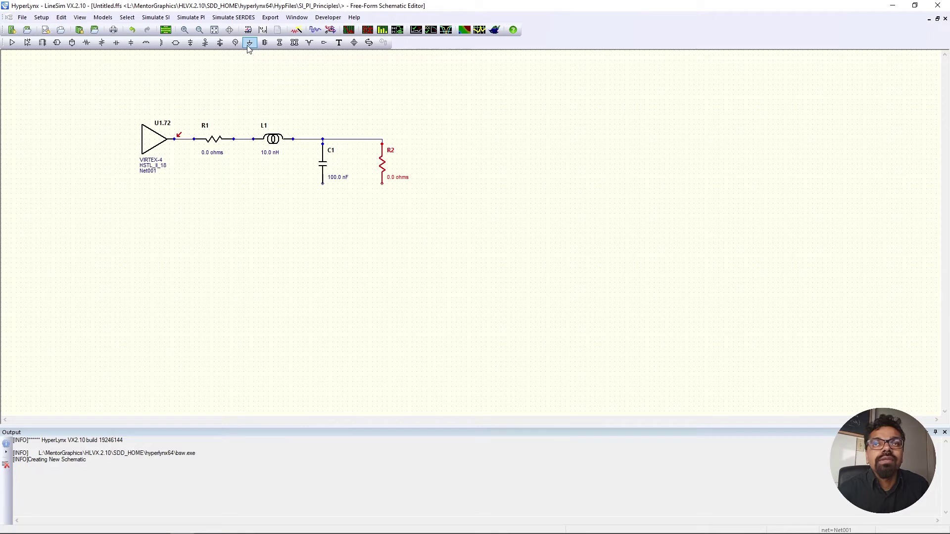
{"action": "left_click", "coordinate": [323, 193]}
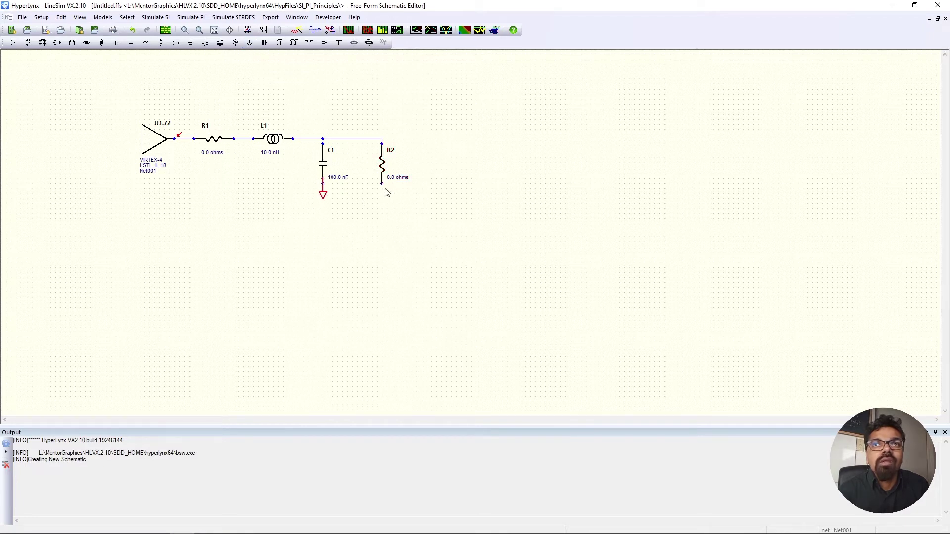
{"action": "mouse_move", "coordinate": [322, 195]}
{"action": "left_mouse_down"}
{"action": "mouse_move", "coordinate": [322, 210]}
{"action": "mouse_move", "coordinate": [322, 195]}
{"action": "left_mouse_up"}
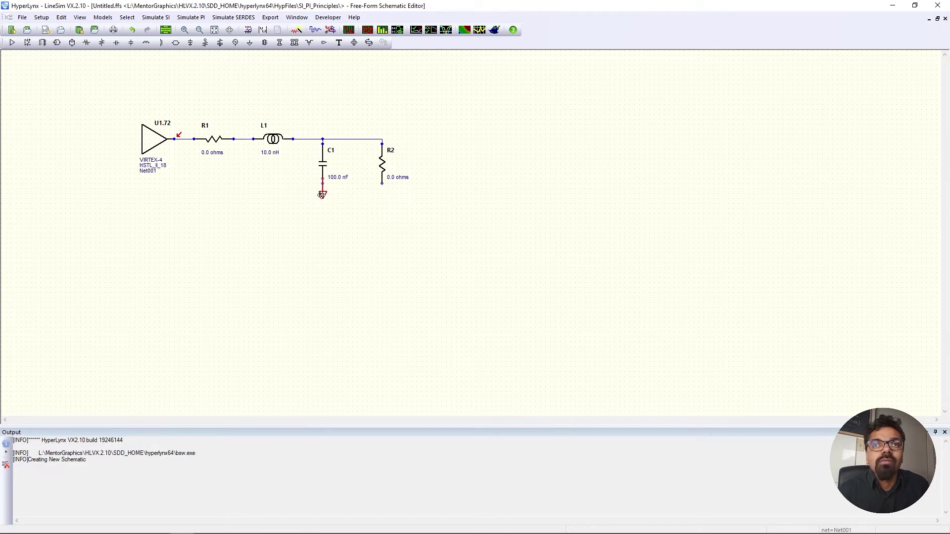
{"action": "left_click", "coordinate": [297, 205]}
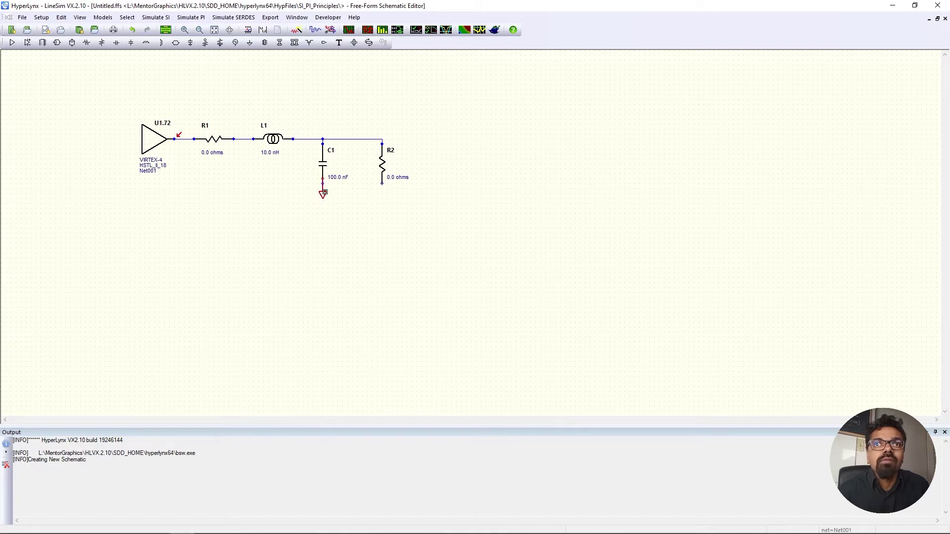
{"action": "mouse_move", "coordinate": [322, 194]}
{"action": "left_mouse_down"}
{"action": "mouse_move", "coordinate": [327, 211]}
{"action": "mouse_move", "coordinate": [322, 204]}
{"action": "left_mouse_up"}
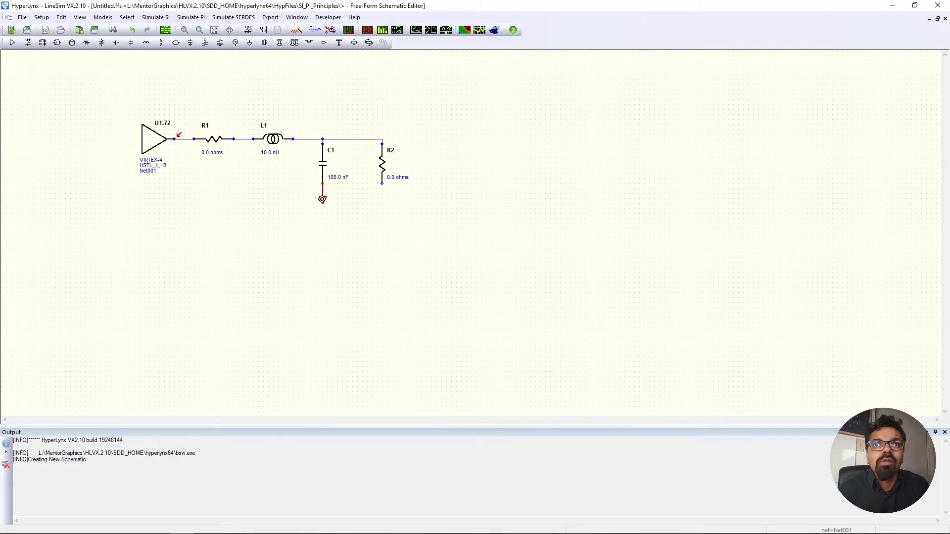
{"action": "left_click", "coordinate": [296, 201]}
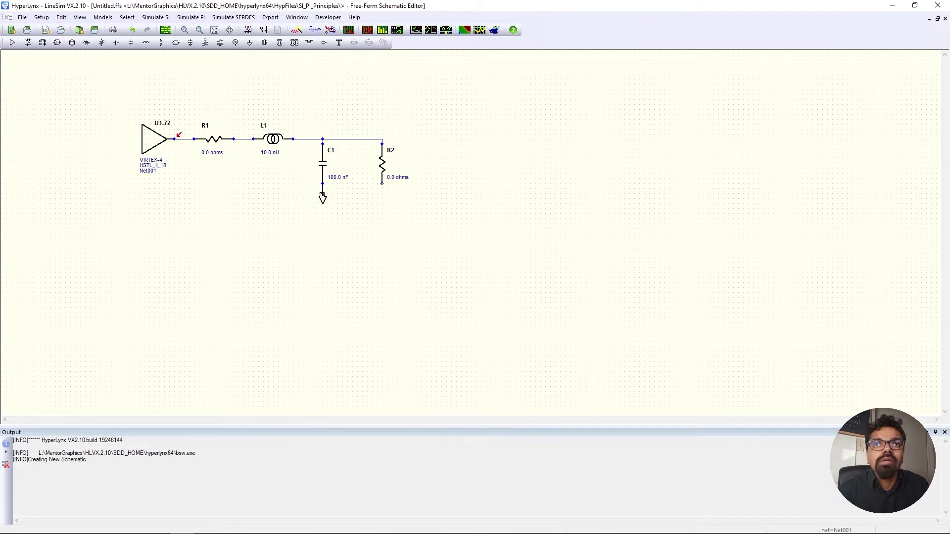
{"action": "left_click", "coordinate": [249, 42]}
{"action": "left_click_drag", "start_coordinate": [370, 203], "coordinate": [384, 203]}
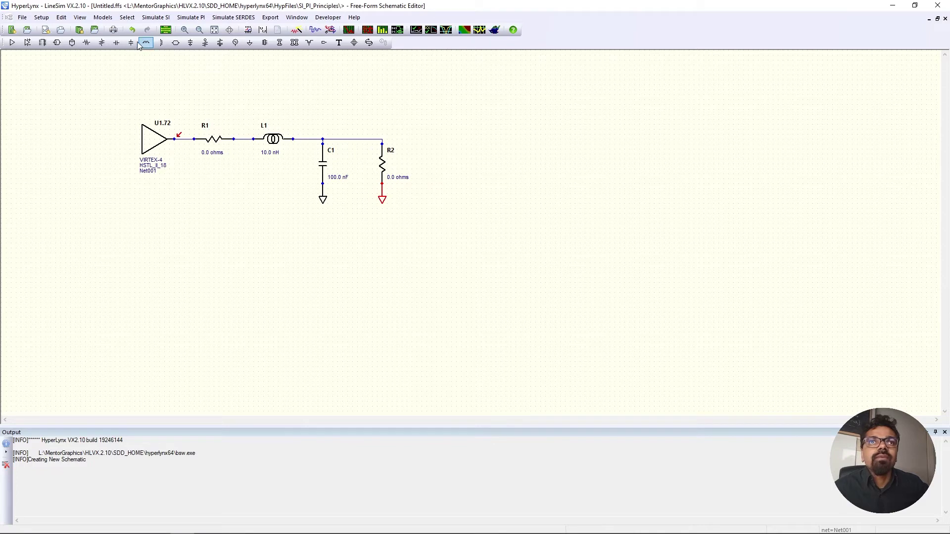
Duplicate driver IC U1 and place the copy to the right of resistor R2.
{"action": "left_click", "coordinate": [152, 143]}
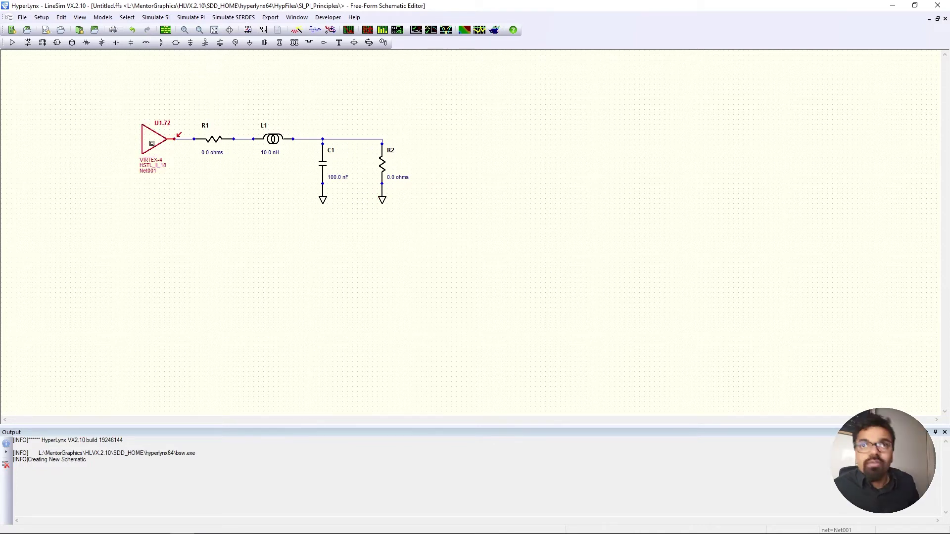
{"action": "left_click", "coordinate": [454, 144]}
{"action": "key", "text": "ctrl+v"}
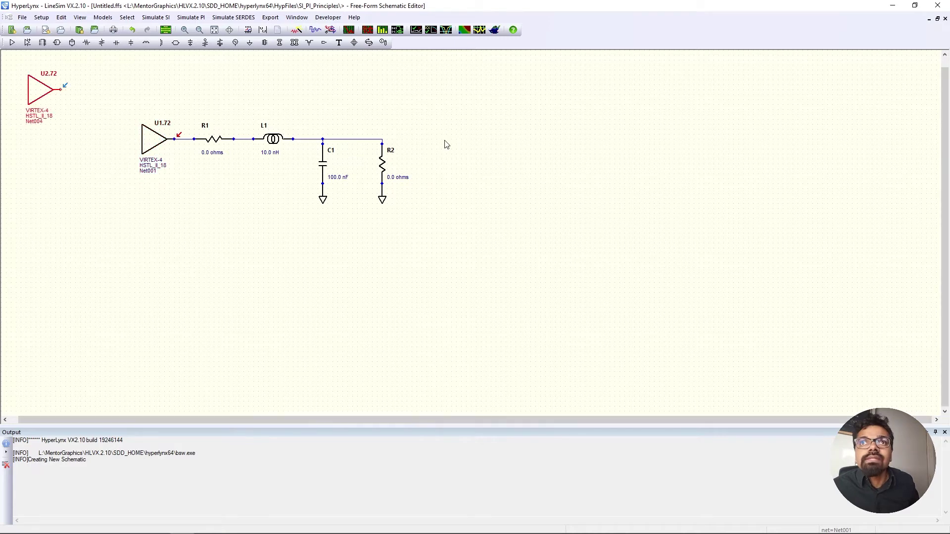
{"action": "left_click_drag", "start_coordinate": [45, 88], "coordinate": [431, 135]}
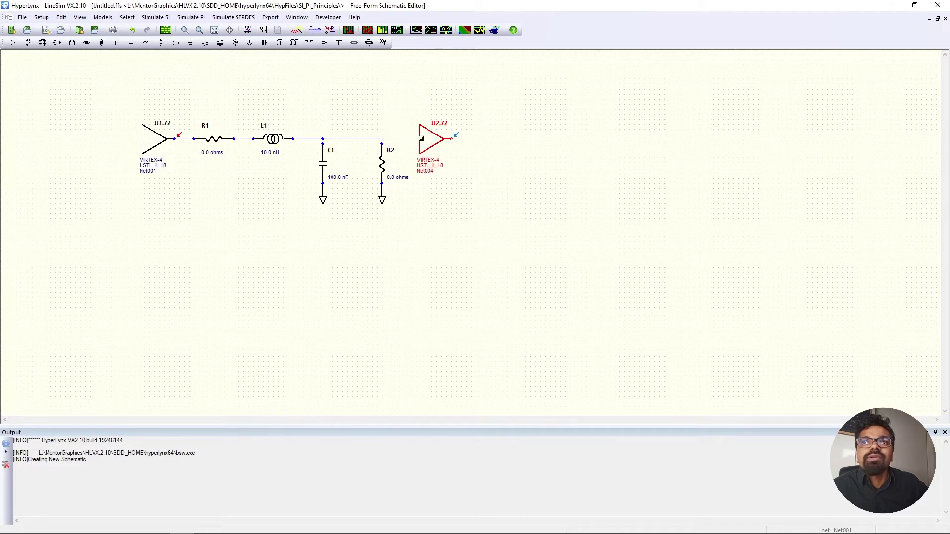
Set the buffer of the copied IC U2 to Input and accept the model assignment.
{"action": "double_click", "coordinate": [422, 139]}
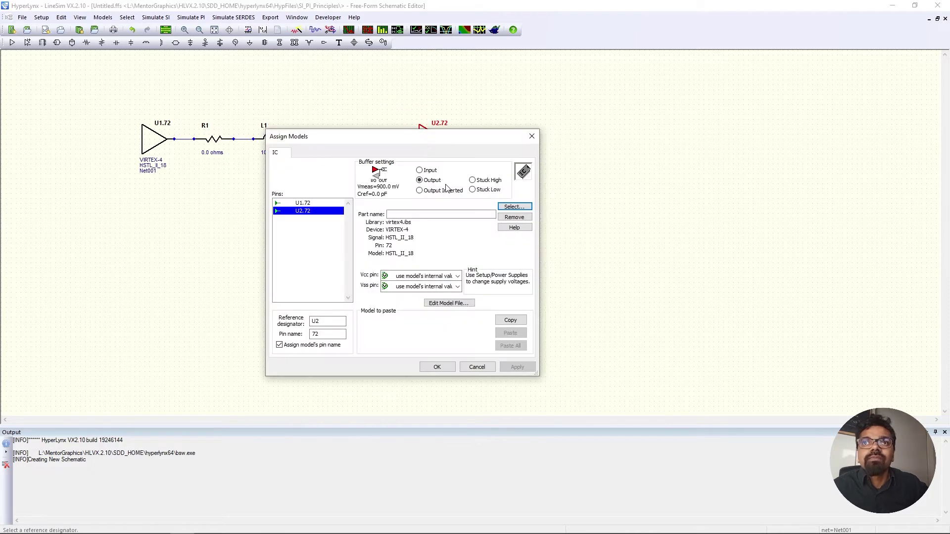
{"action": "left_click", "coordinate": [428, 170]}
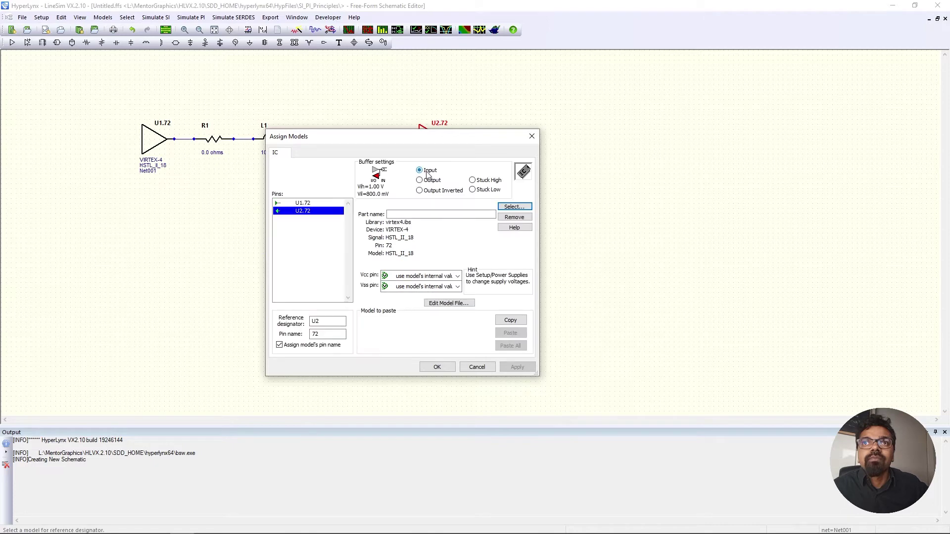
{"action": "left_click", "coordinate": [437, 367]}
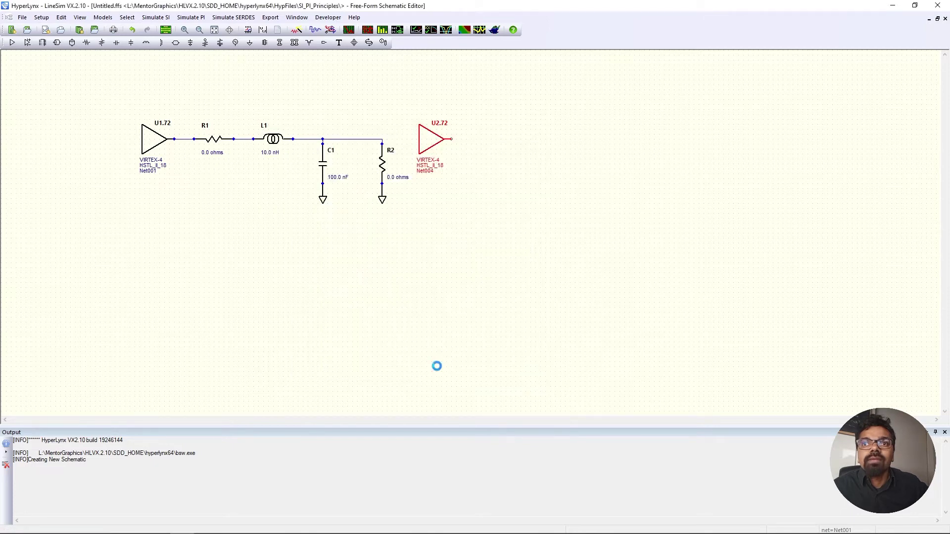
Connect receiver U2's input to the upper end of R2 and position it clear of the resistor.
{"action": "mouse_move", "coordinate": [424, 132]}
{"action": "left_mouse_down"}
{"action": "mouse_move", "coordinate": [388, 139]}
{"action": "mouse_move", "coordinate": [415, 143]}
{"action": "left_mouse_up"}
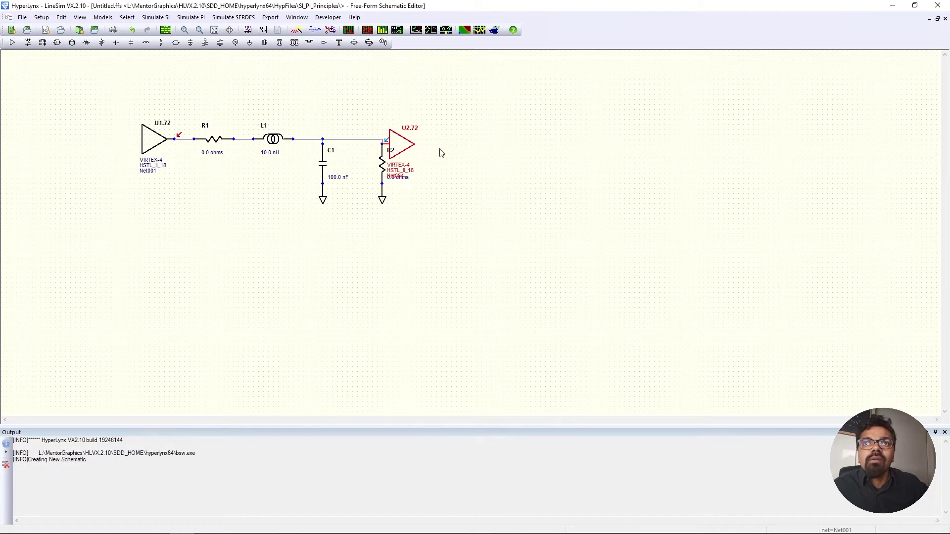
{"action": "left_click_drag", "start_coordinate": [403, 143], "coordinate": [441, 140]}
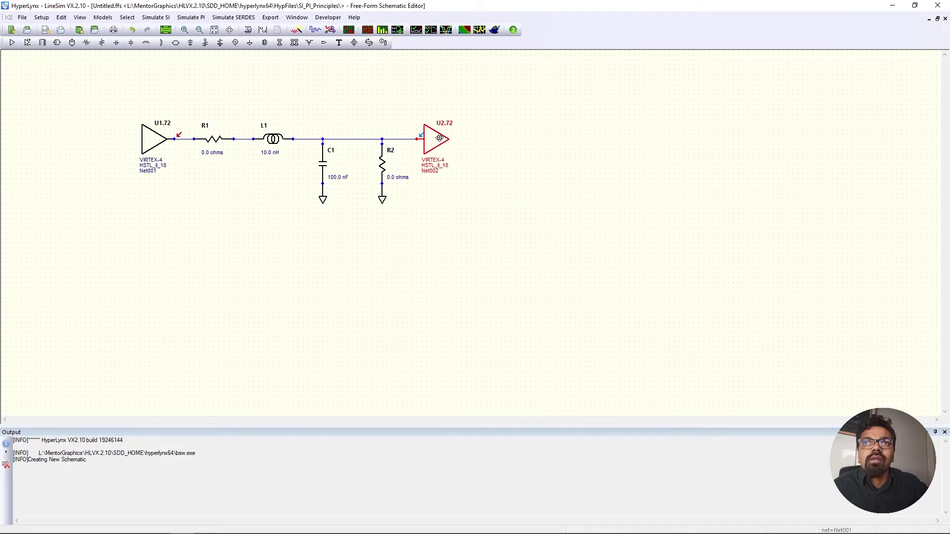
{"action": "left_click", "coordinate": [467, 211]}
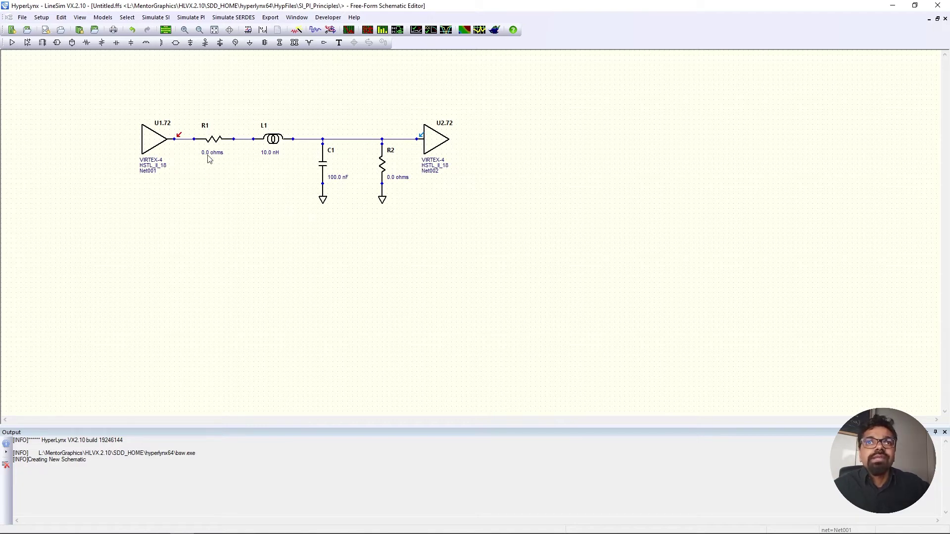
Set the resistance of series resistor R1 to 50 ohms.
{"action": "double_click", "coordinate": [211, 138]}
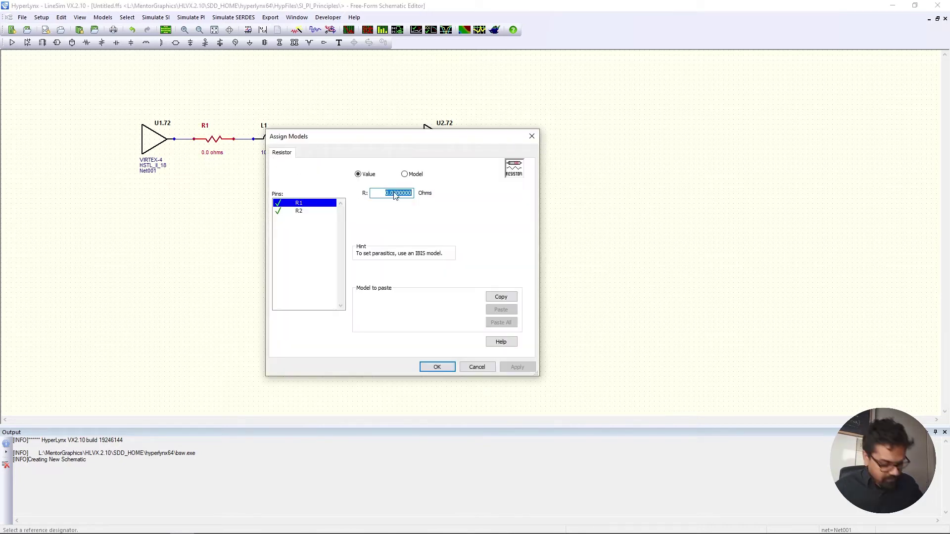
{"action": "type", "text": "50"}
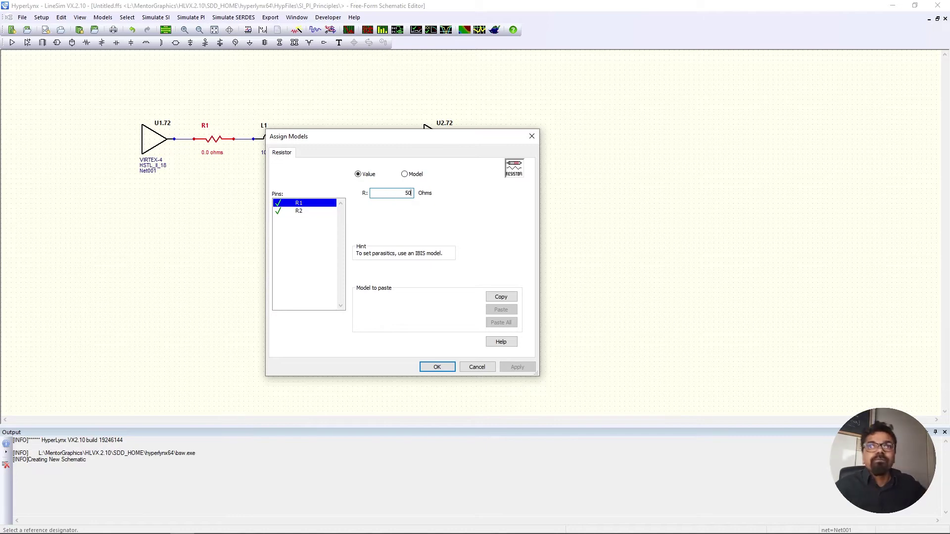
{"action": "left_click", "coordinate": [438, 368]}
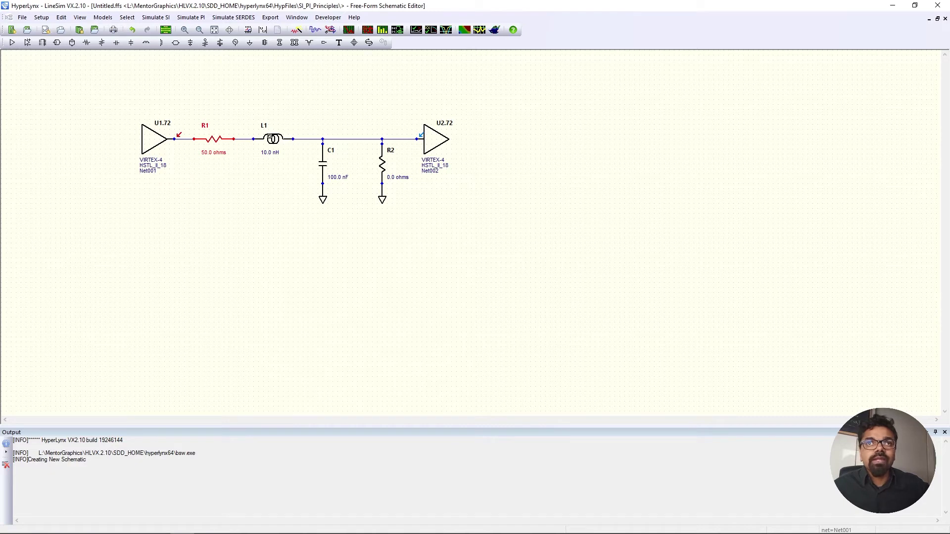
Set the inductance of L1 to 0.1 nH and the resistance of R2 to 10 ohms.
{"action": "double_click", "coordinate": [270, 138]}
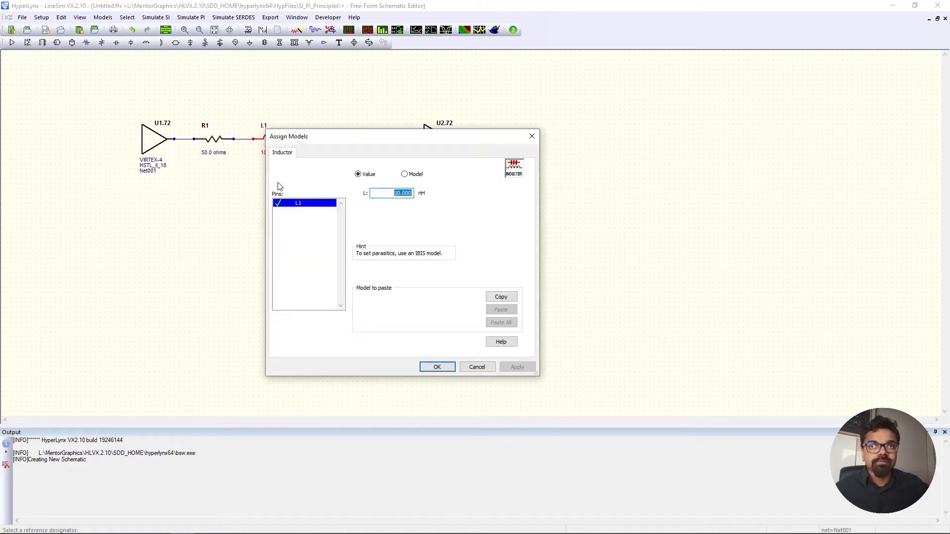
{"action": "key", "text": "End"}
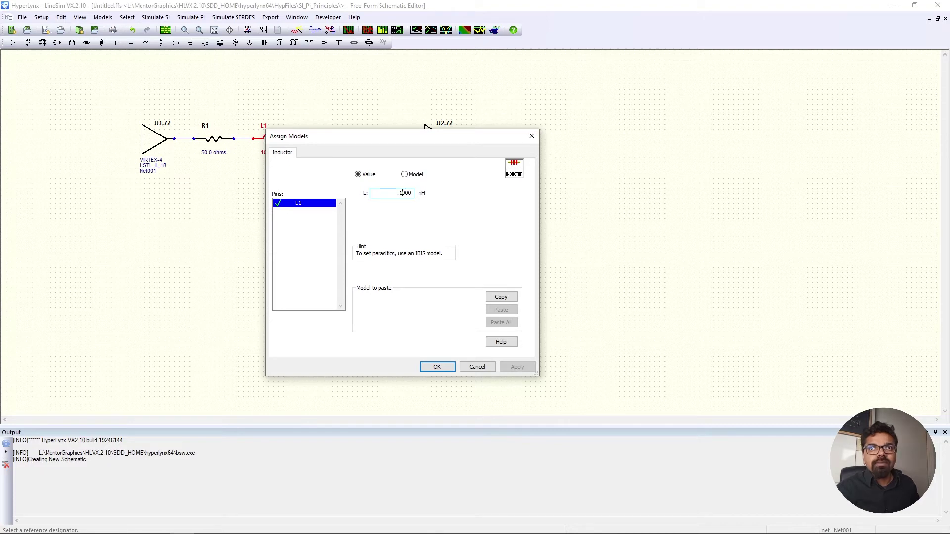
{"action": "left_click", "coordinate": [438, 367]}
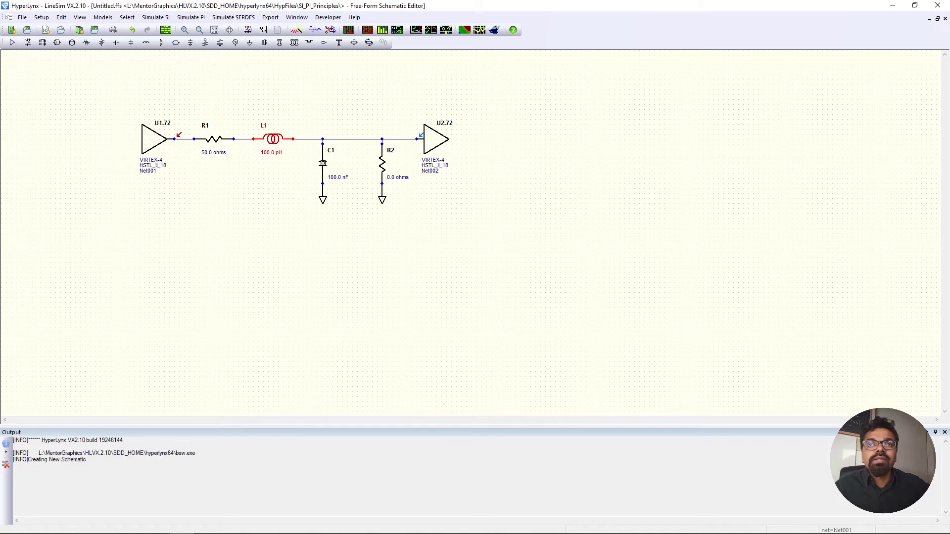
{"action": "double_click", "coordinate": [382, 164]}
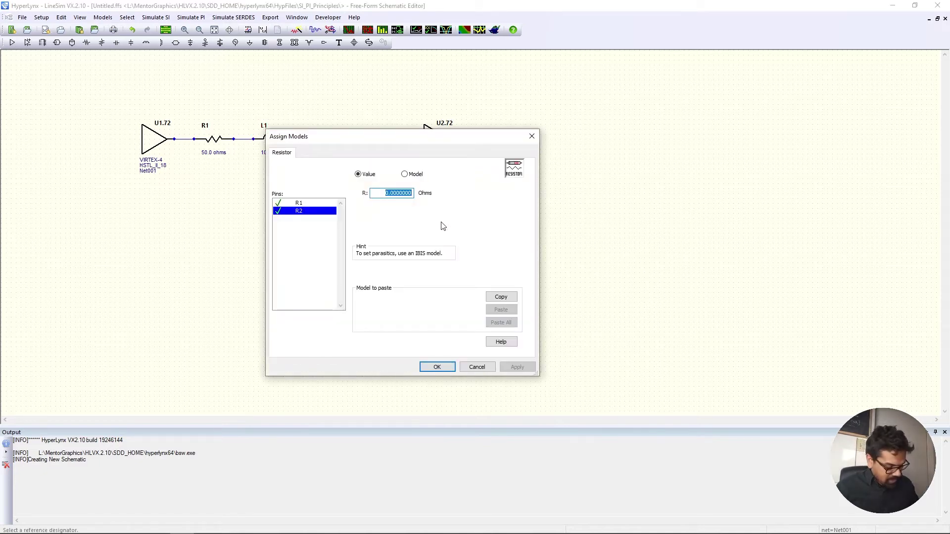
{"action": "type", "text": "10"}
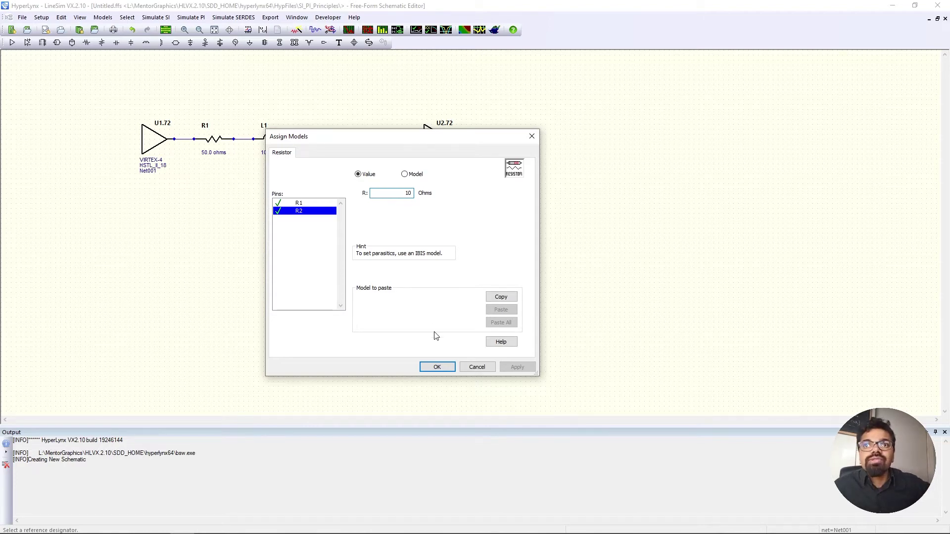
{"action": "left_click", "coordinate": [443, 369]}
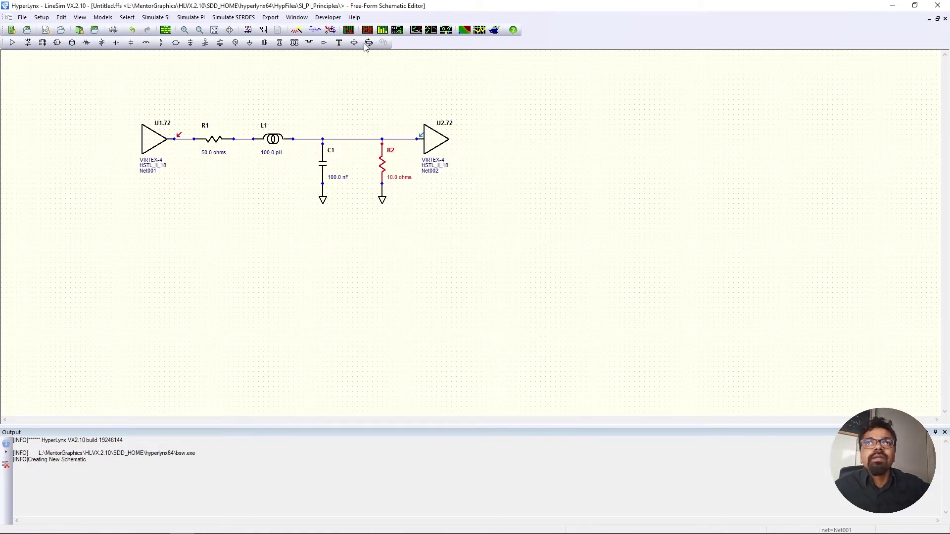
Simulate the rising edge in the Digital Oscilloscope with previous results hidden, and minimize the oscilloscope.
{"action": "left_click", "coordinate": [349, 30]}
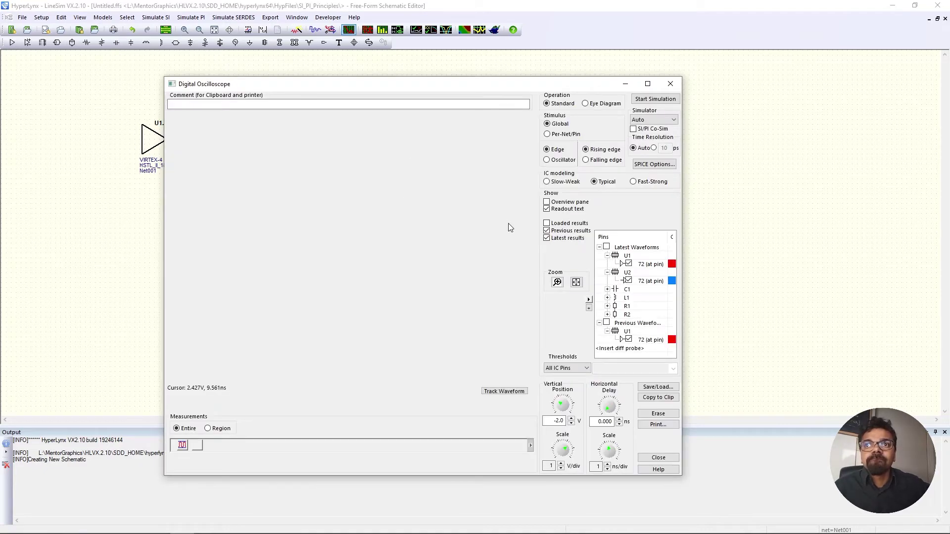
{"action": "left_click", "coordinate": [547, 231]}
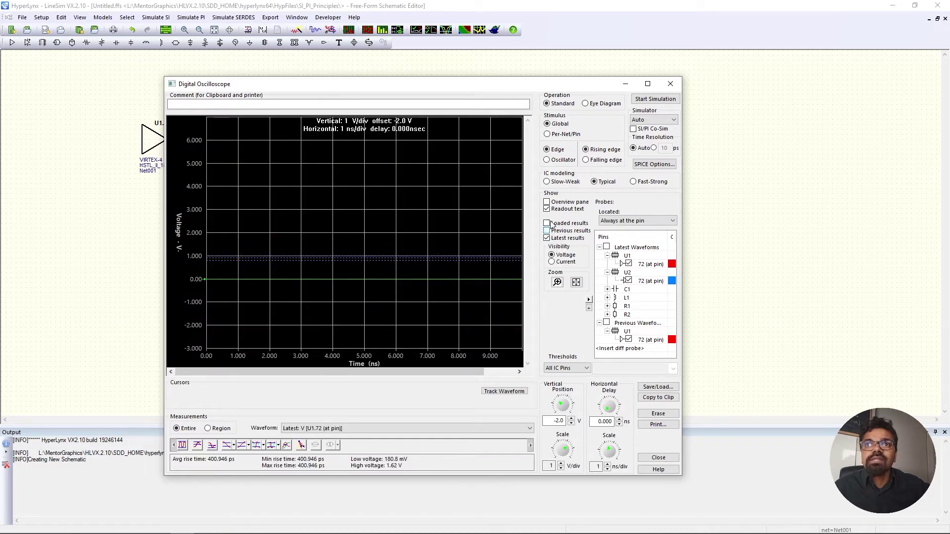
{"action": "left_click", "coordinate": [647, 100]}
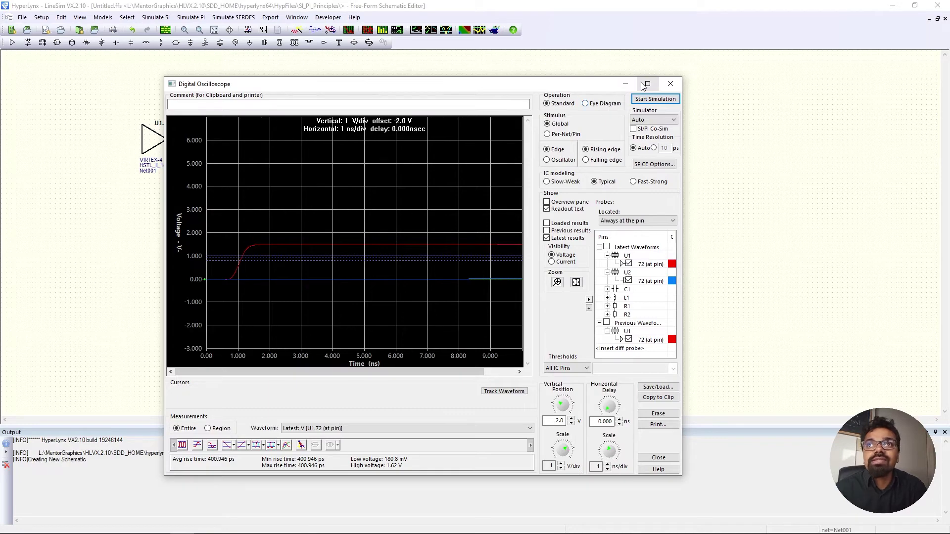
{"action": "left_click", "coordinate": [626, 85]}
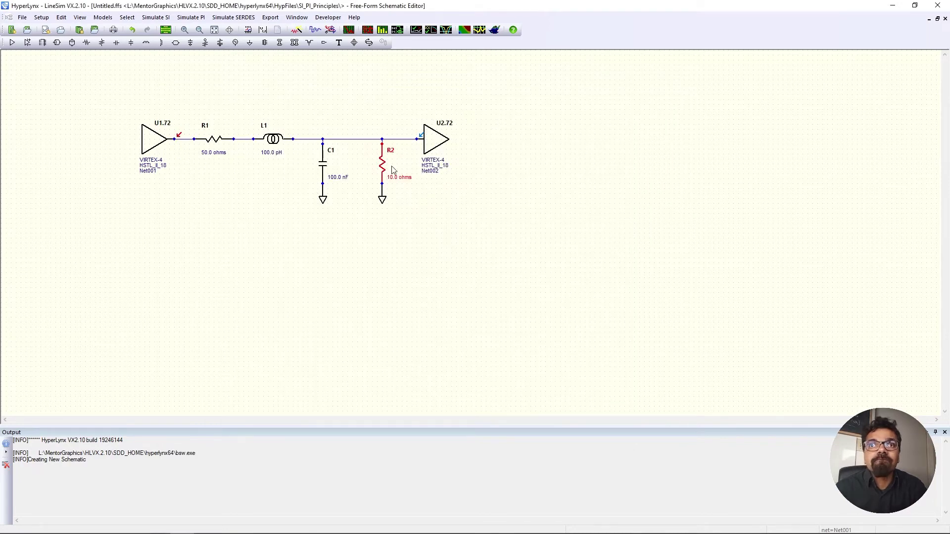
Set the capacitance of shunt capacitor C1 to 100 pF.
{"action": "double_click", "coordinate": [326, 166]}
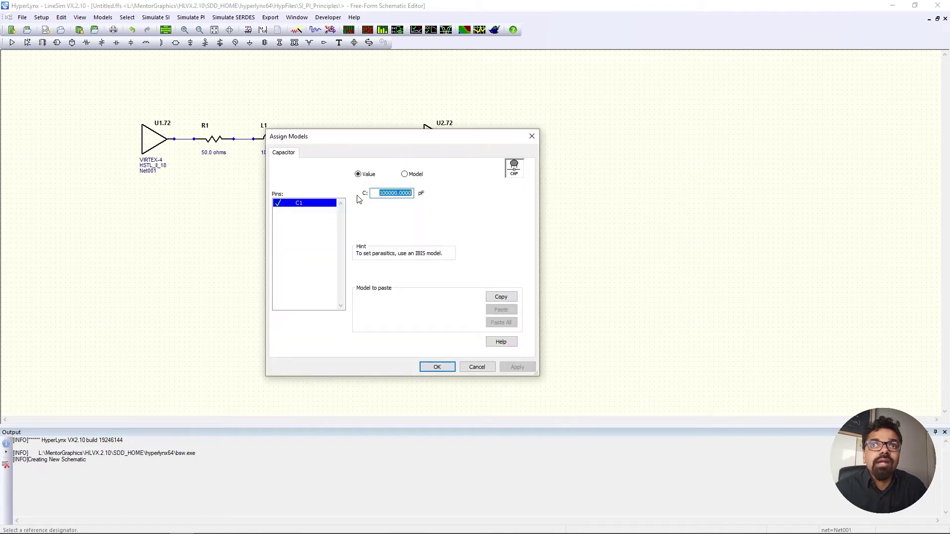
{"action": "left_click", "coordinate": [399, 195]}
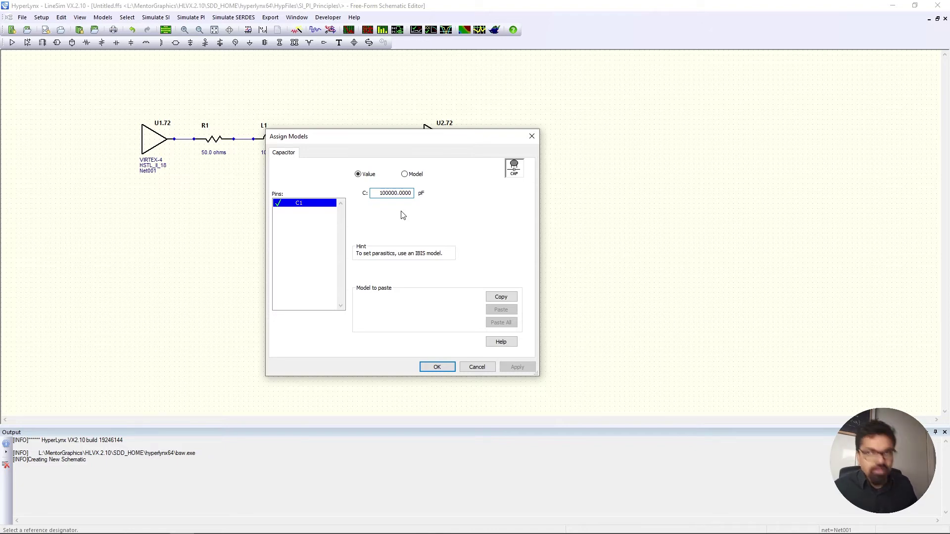
{"action": "type", "text": "0"}
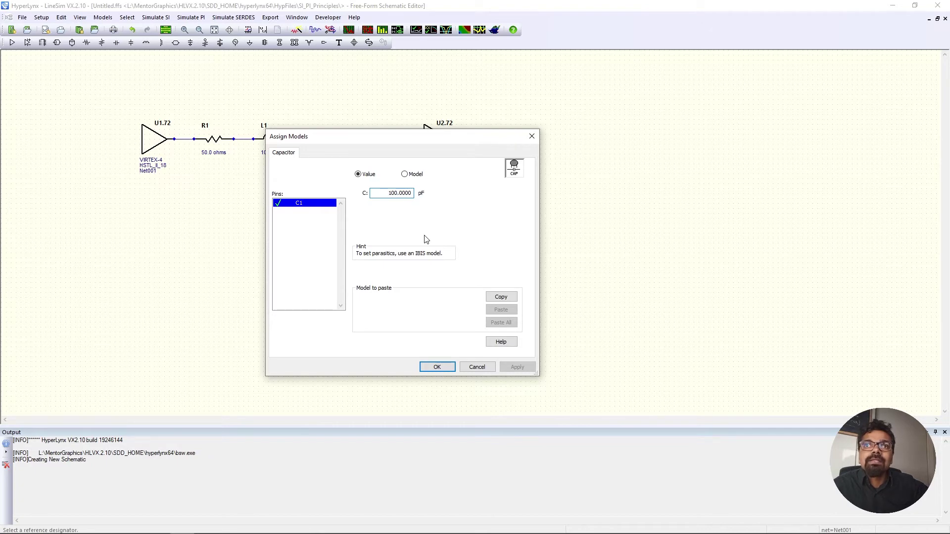
{"action": "left_click", "coordinate": [437, 367]}
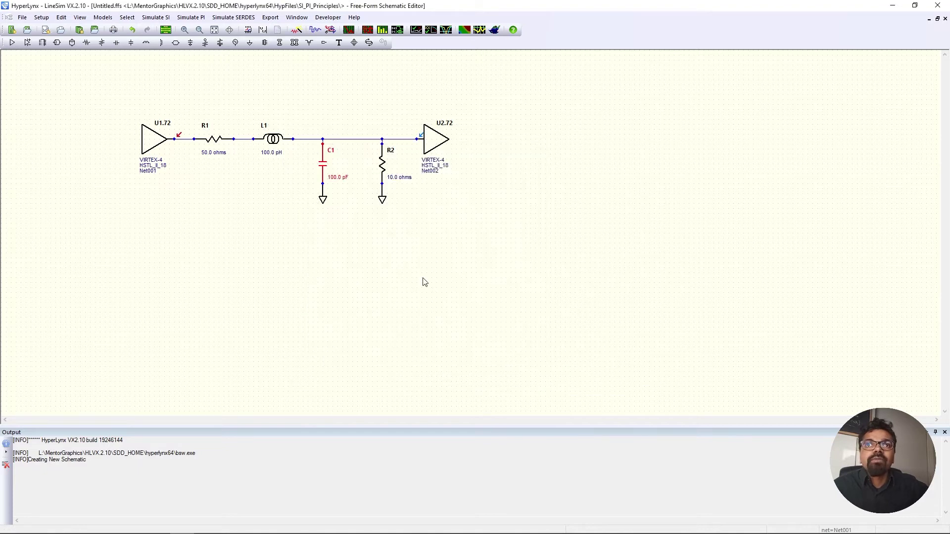
{"action": "left_click", "coordinate": [381, 244]}
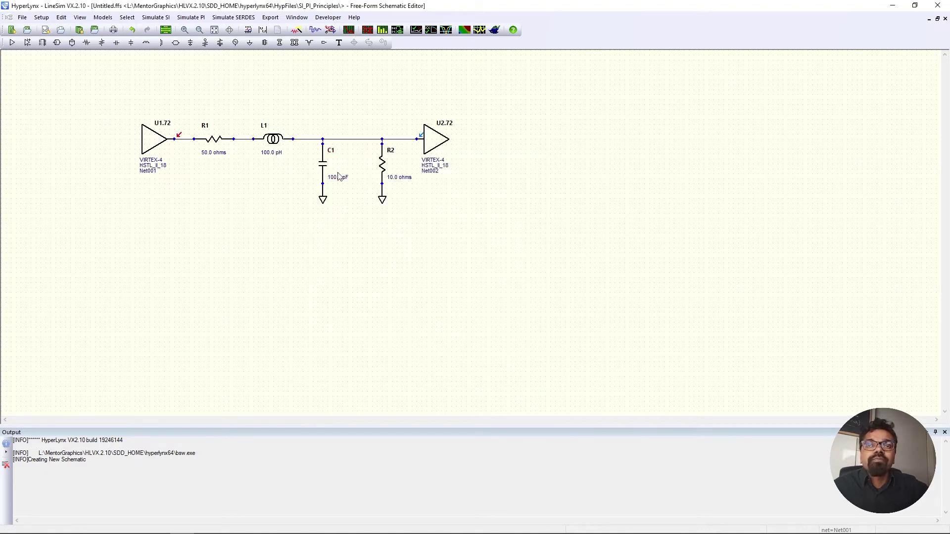
Rerun the rising-edge simulation with the updated C1 to compare the driver and receiver waveforms.
{"action": "left_click", "coordinate": [349, 31]}
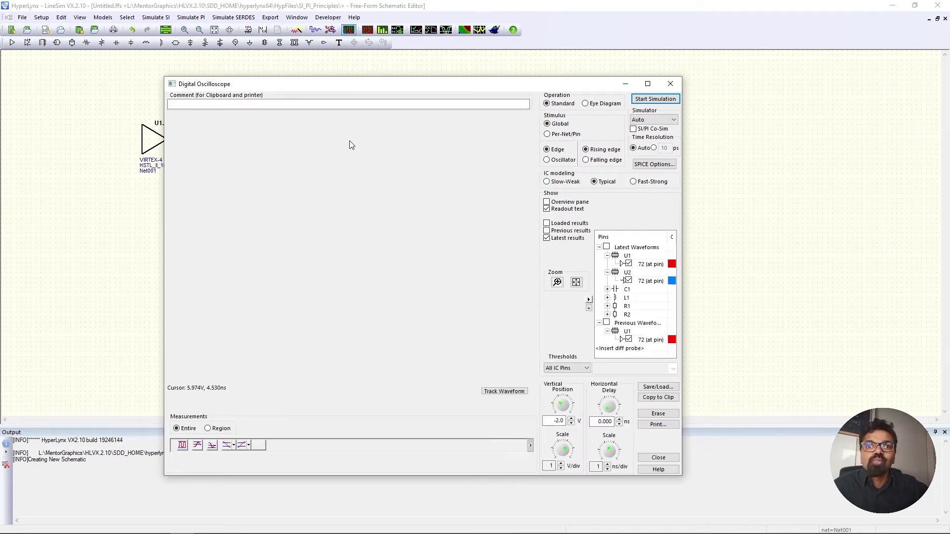
{"action": "left_click", "coordinate": [641, 99]}
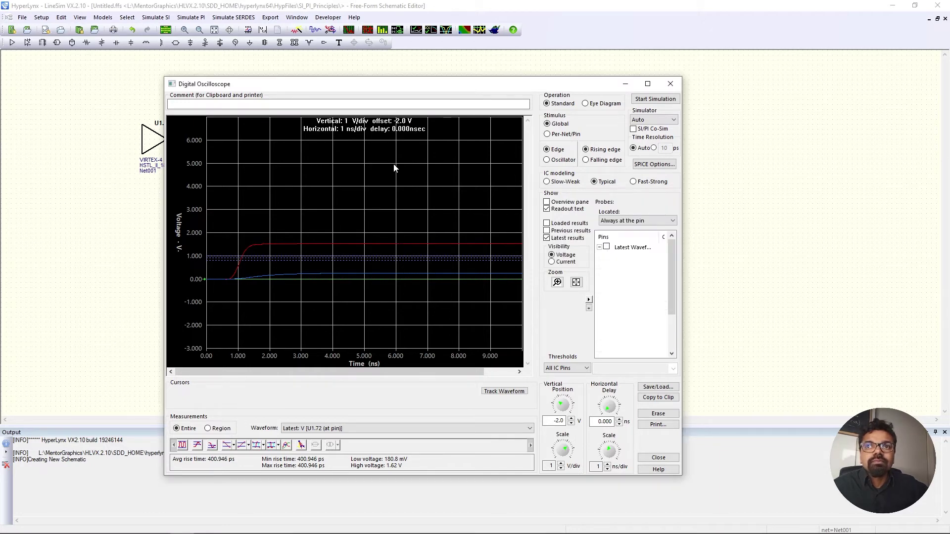
{"action": "left_click", "coordinate": [626, 85]}
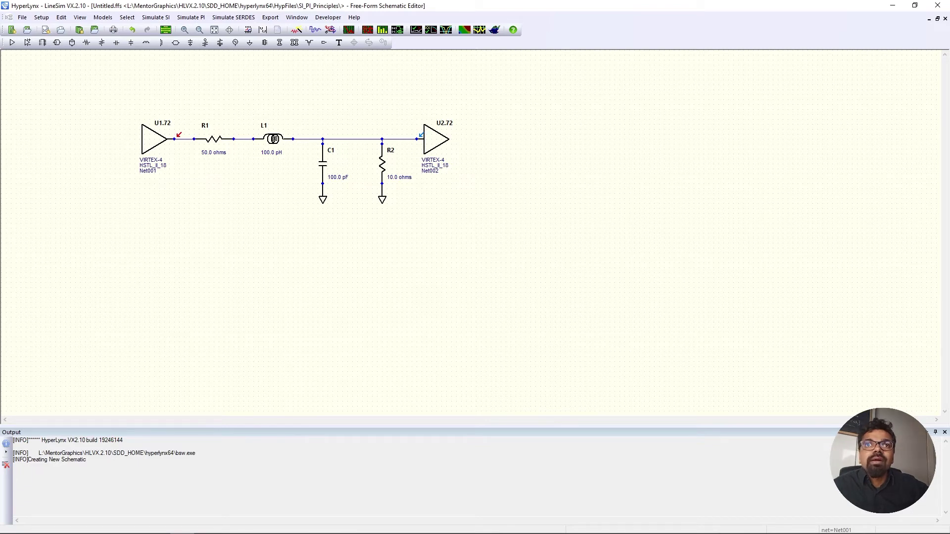
Set the capacitance of C1 to 1 pF and the inductance of L1 to 1 nH.
{"action": "double_click", "coordinate": [273, 139]}
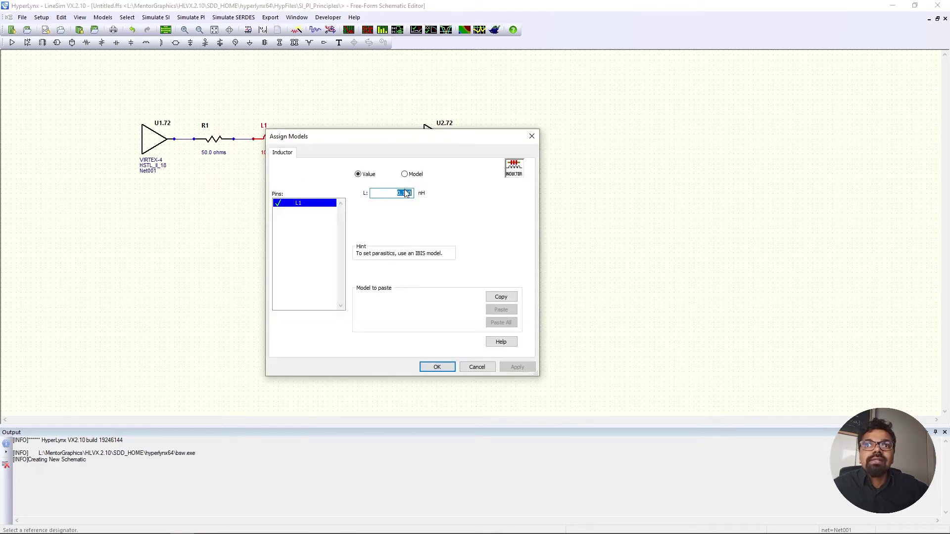
{"action": "left_click", "coordinate": [446, 367]}
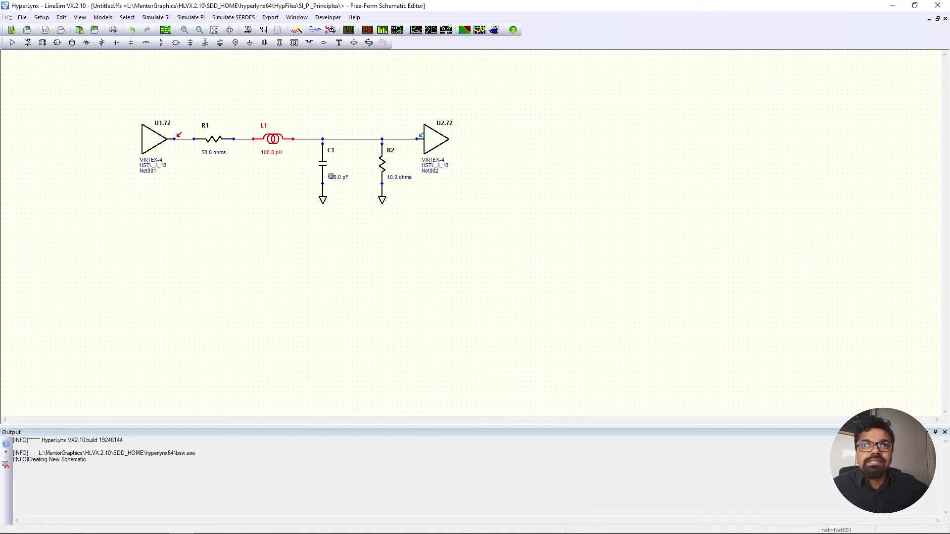
{"action": "double_click", "coordinate": [323, 165]}
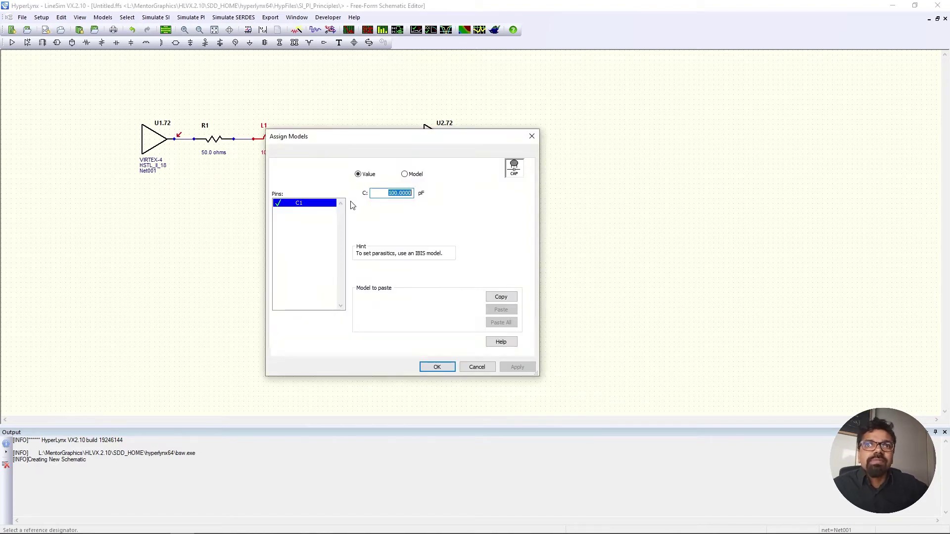
{"action": "left_click", "coordinate": [392, 194]}
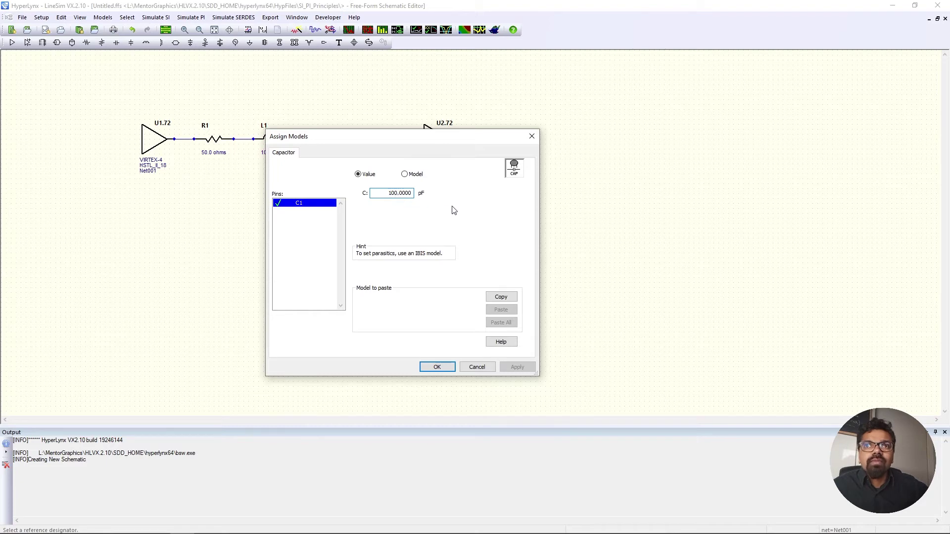
{"action": "key", "text": "BackSpace"}
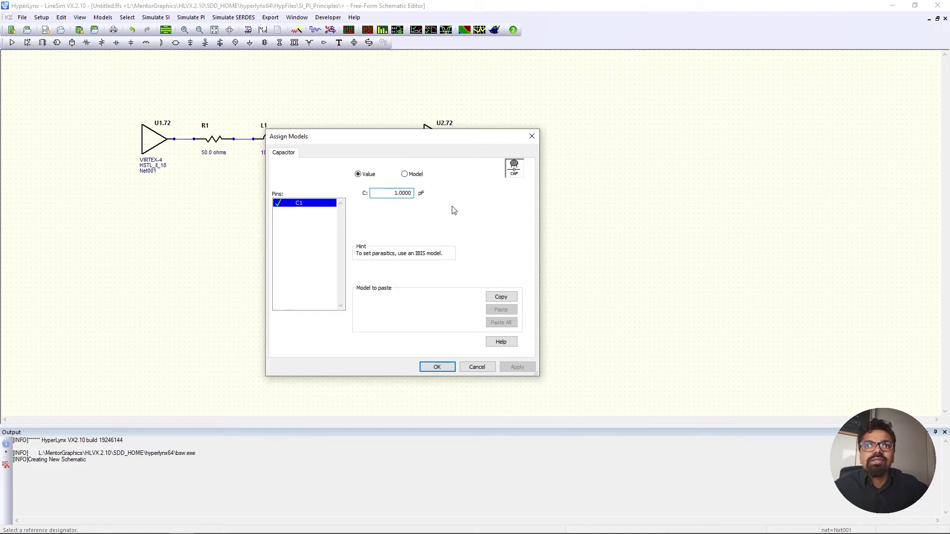
{"action": "left_click", "coordinate": [437, 367]}
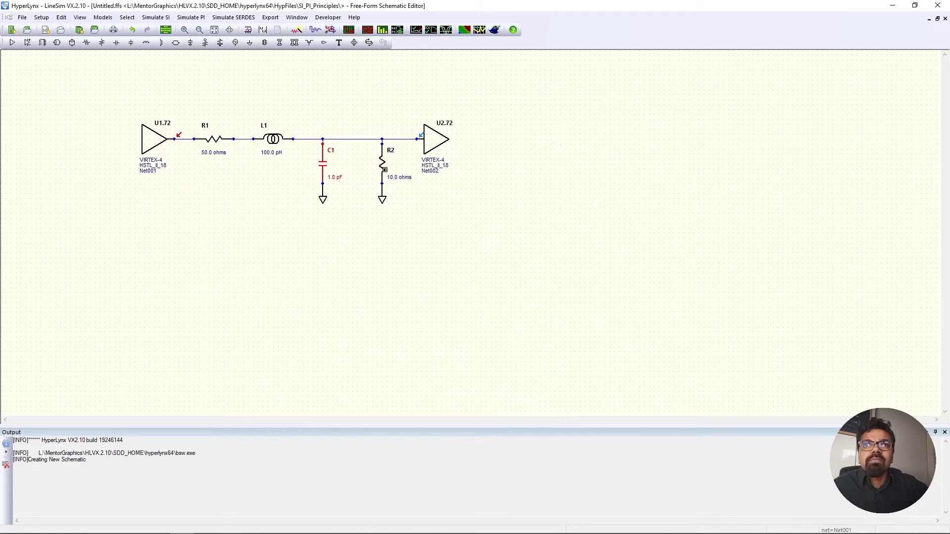
{"action": "left_click", "coordinate": [324, 210]}
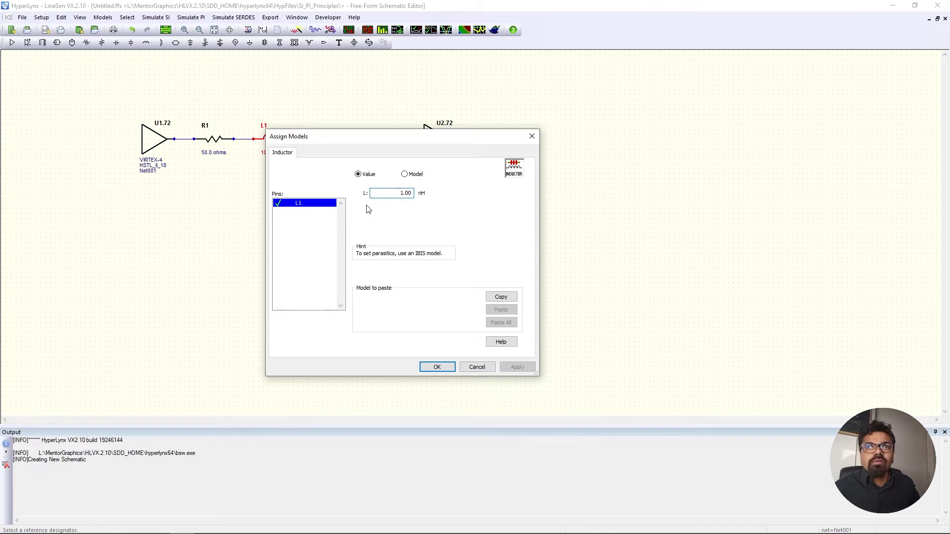
{"action": "left_click", "coordinate": [437, 368]}
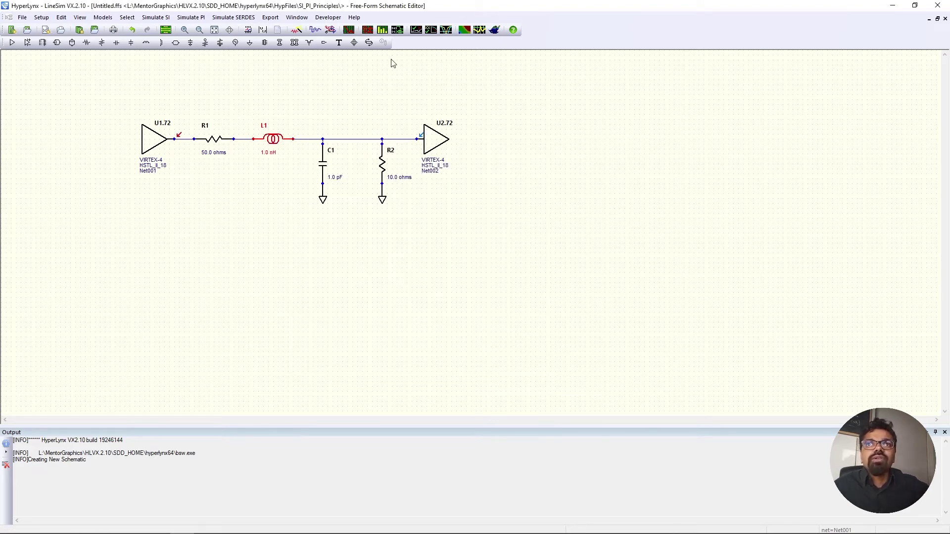
Simulate the rising edge with the new C1 and L1 values and examine the probed pins of both waveform sets.
{"action": "left_click", "coordinate": [349, 30]}
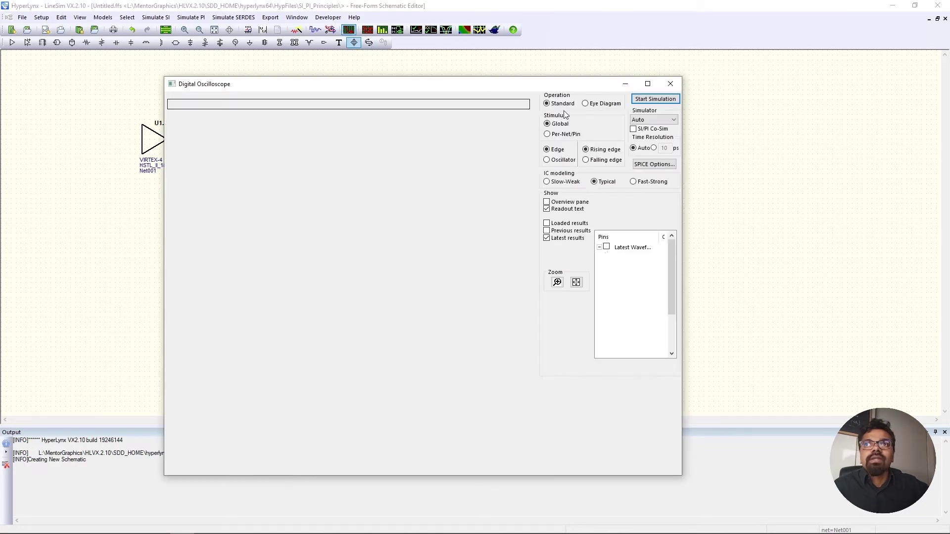
{"action": "left_click", "coordinate": [665, 102]}
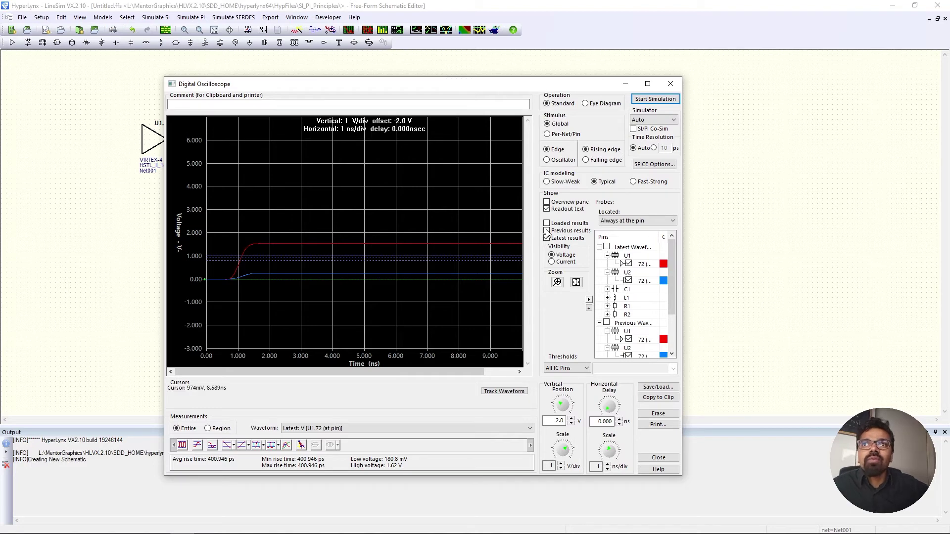
{"action": "left_click_drag", "start_coordinate": [672, 280], "coordinate": [670, 306]}
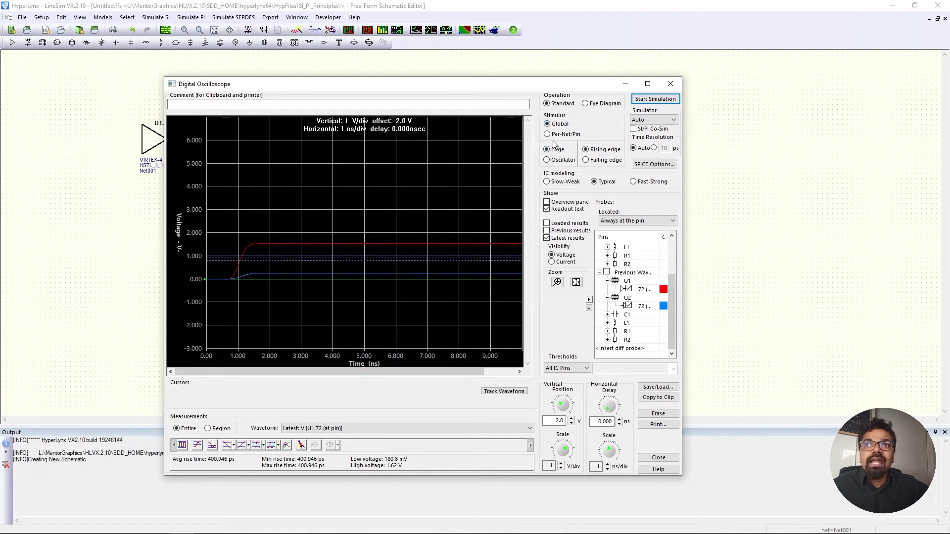
Simulate with an Oscillator stimulus at 500 MHz and 50% duty, and close the oscilloscope after viewing the waveforms.
{"action": "left_click", "coordinate": [553, 163]}
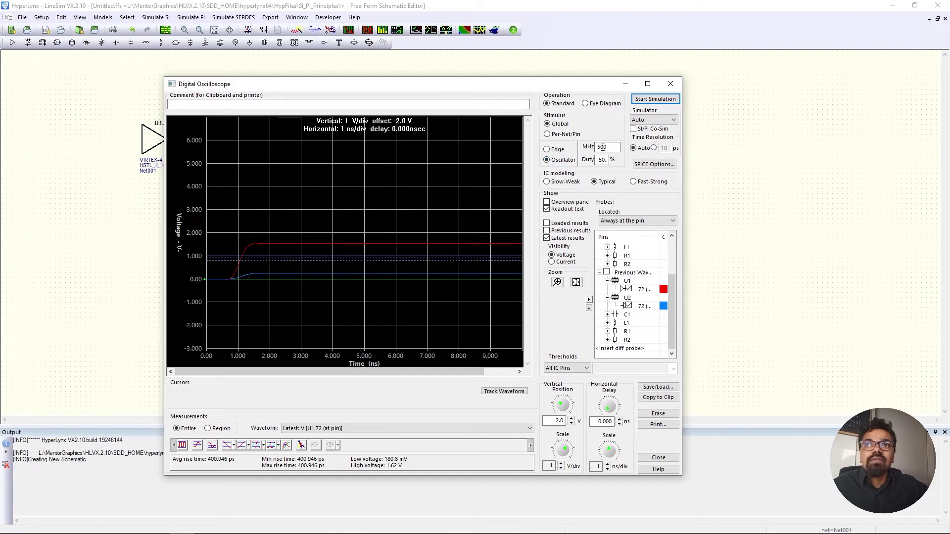
{"action": "left_click", "coordinate": [655, 99]}
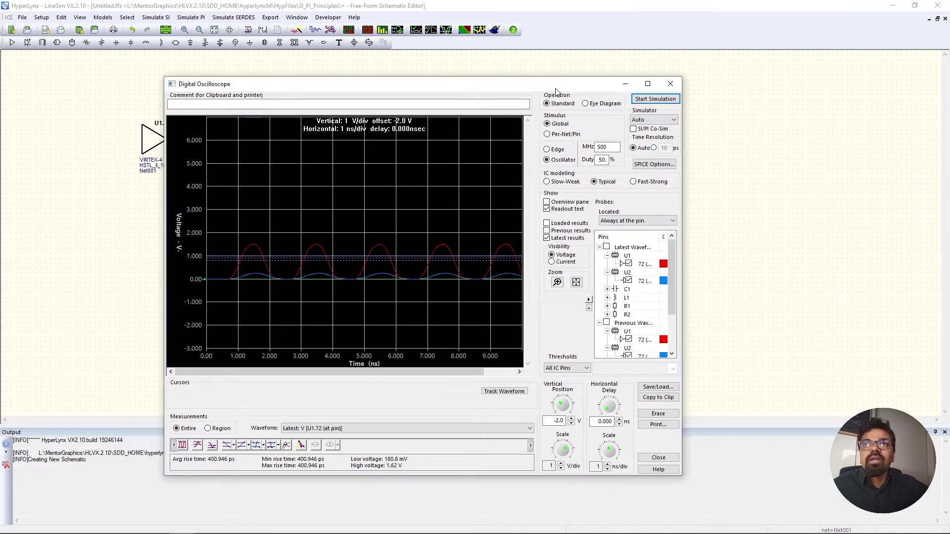
{"action": "left_click", "coordinate": [670, 84]}
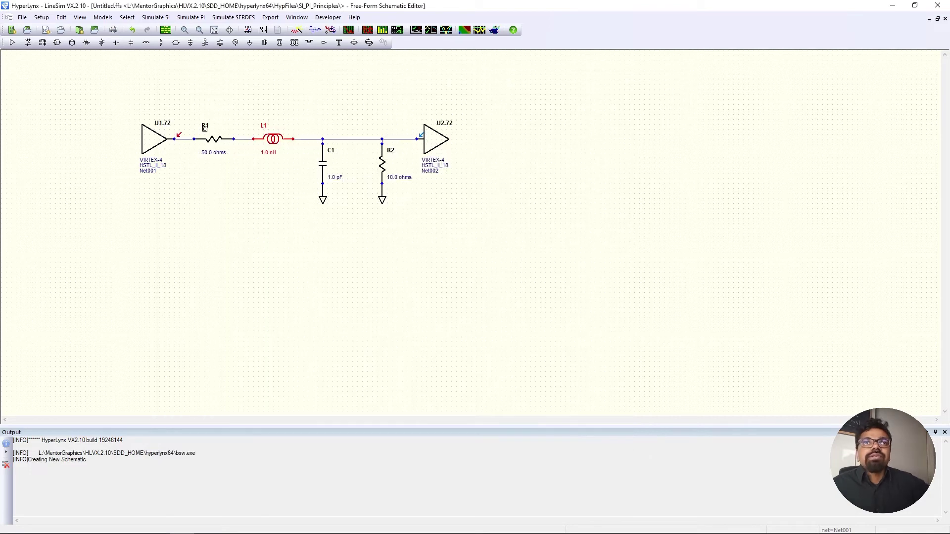
Close the untitled schematic without saving and browse the HypFiles folder for example LineSim schematics to open.
{"action": "left_click", "coordinate": [23, 18]}
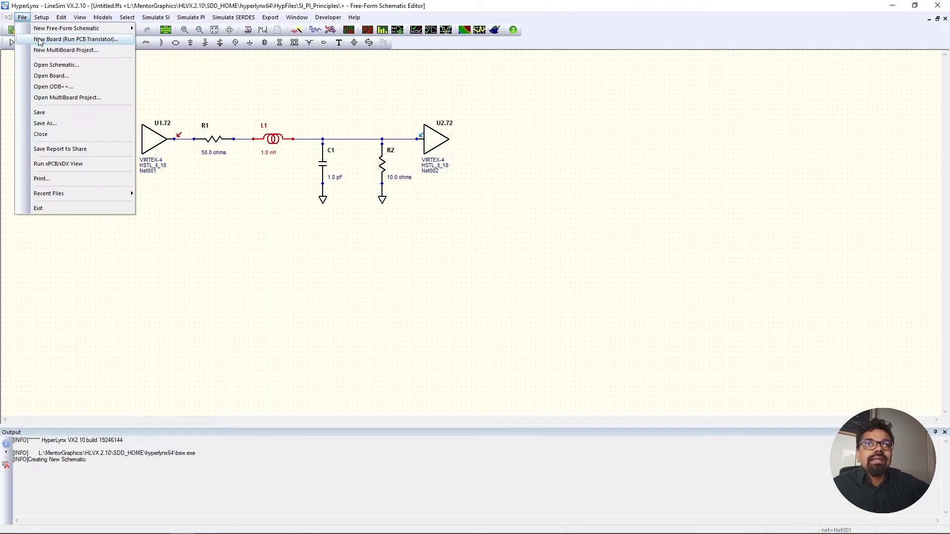
{"action": "left_click", "coordinate": [57, 65]}
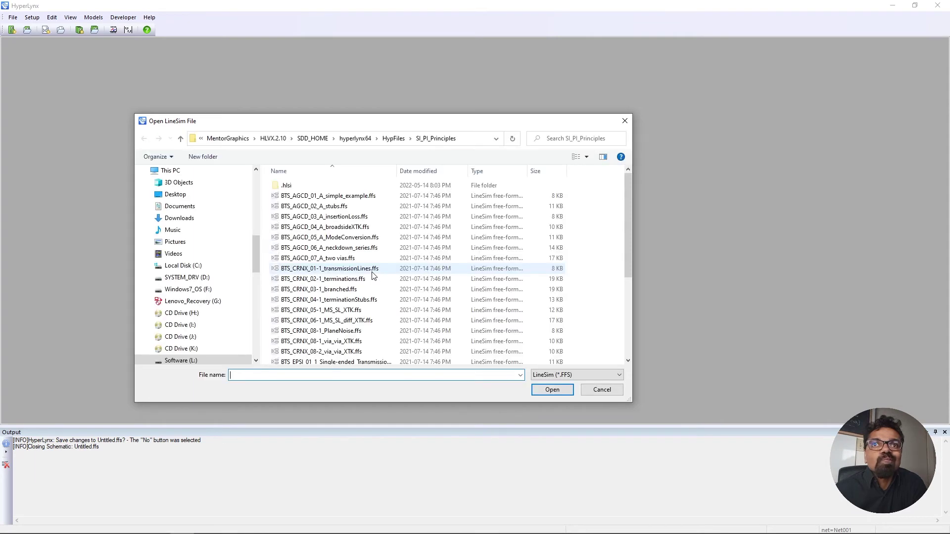
{"action": "left_click", "coordinate": [394, 139]}
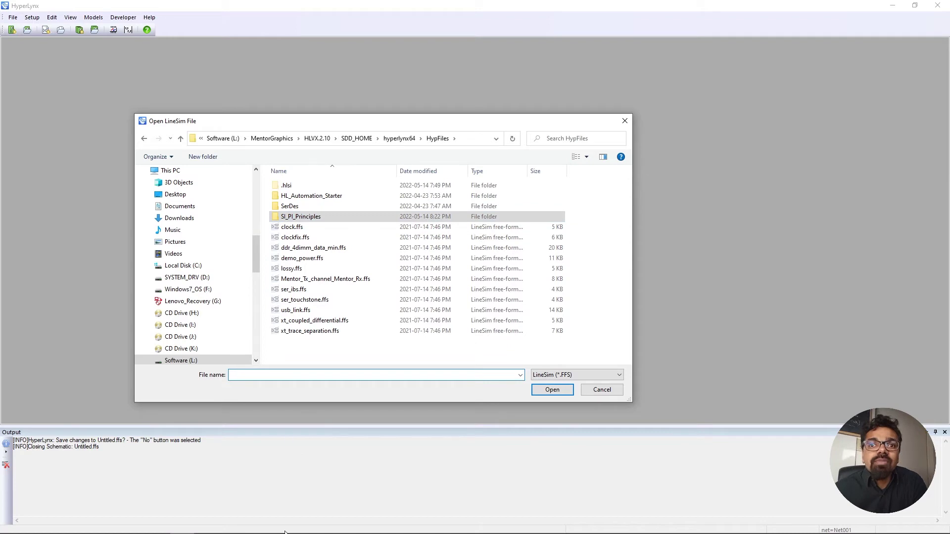
Switch to the web browser, view the High Speed Digital Design Grad Class lecture list on beTheSignal, and return to HyperLynx.
{"action": "mouse_move", "coordinate": [255, 530]}
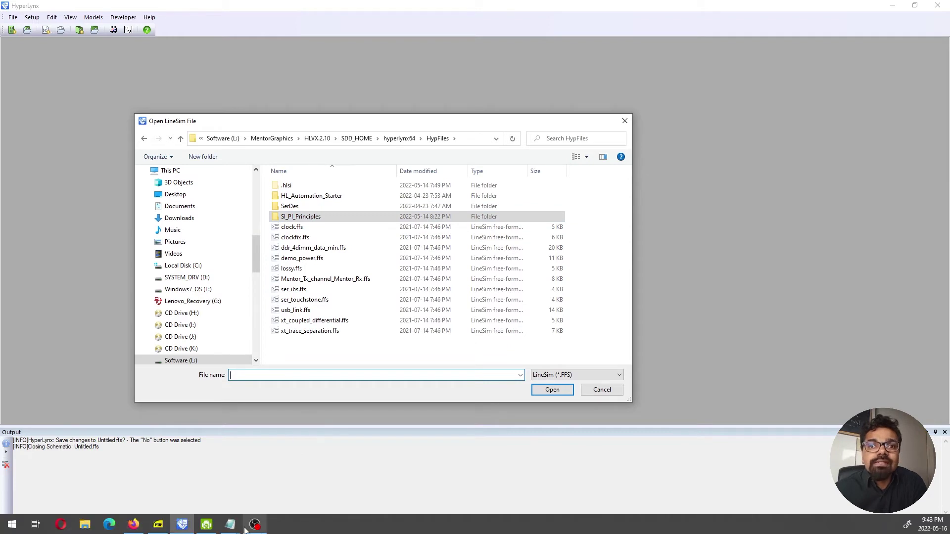
{"action": "left_click", "coordinate": [139, 528]}
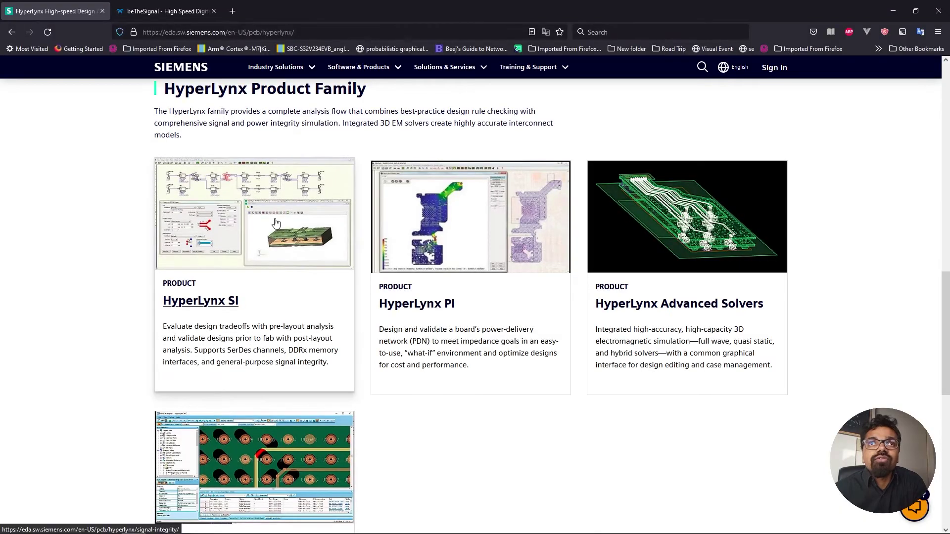
{"action": "left_click", "coordinate": [180, 12]}
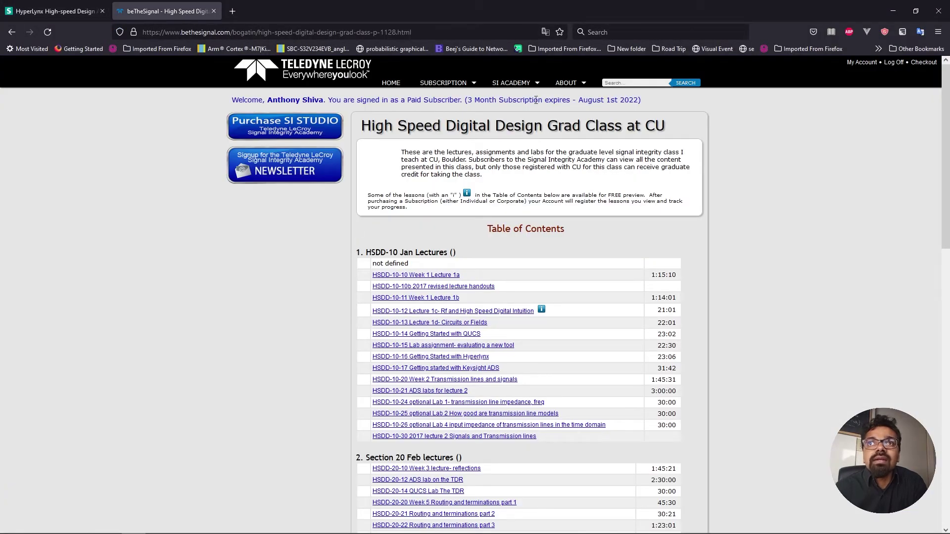
{"action": "mouse_move", "coordinate": [561, 97]}
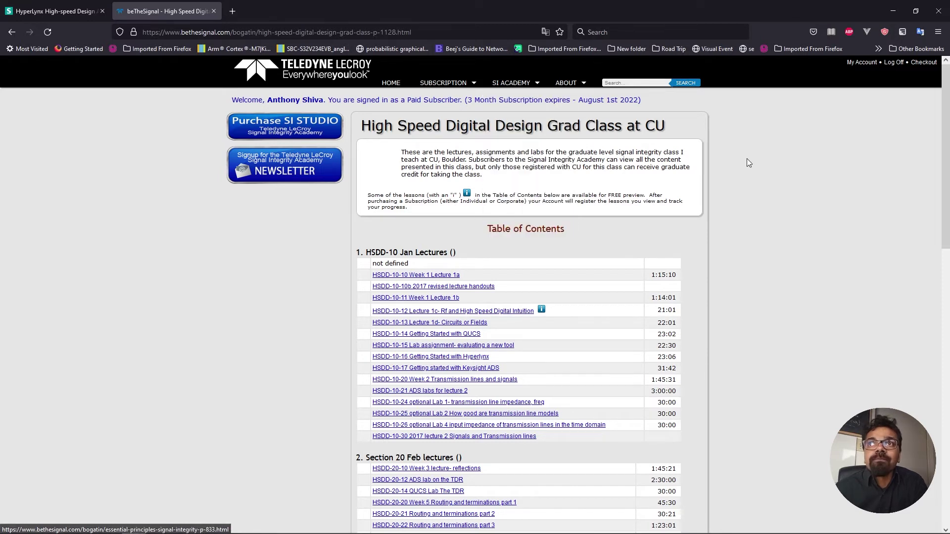
{"action": "left_click", "coordinate": [894, 12]}
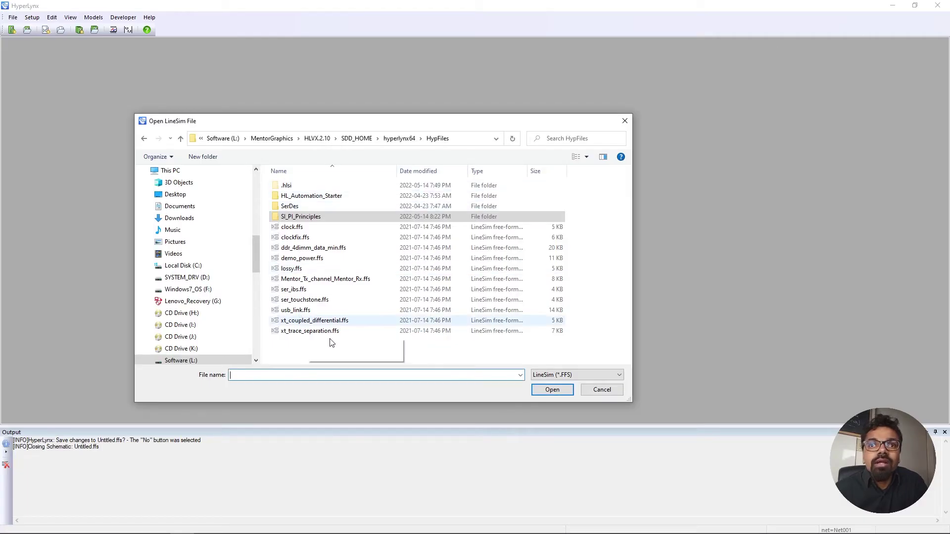
Open BTS_EPSI_01_1_Single-ended_TransmissionLines.ffs from the SI_PI_Principles folder and enlarge the three driver circuits.
{"action": "double_click", "coordinate": [305, 218]}
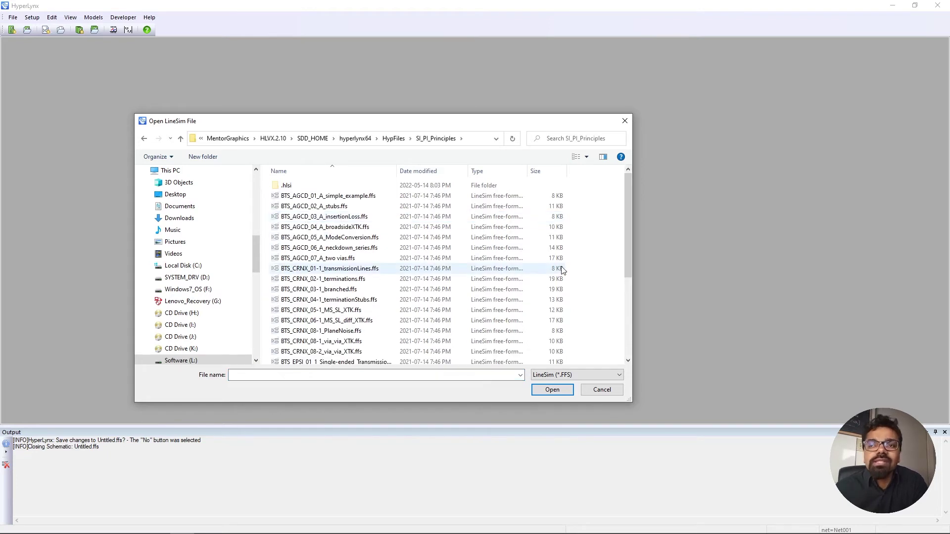
{"action": "left_click_drag", "start_coordinate": [627, 245], "coordinate": [628, 340]}
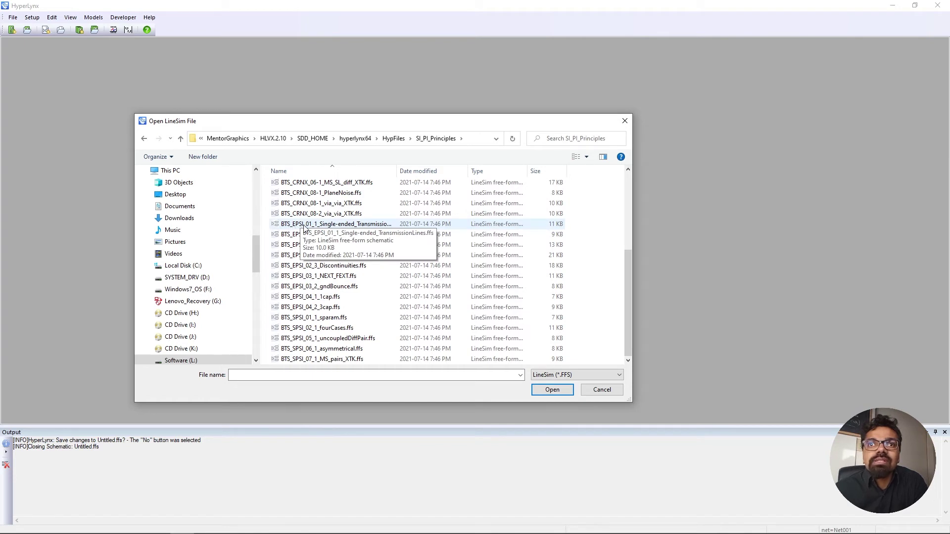
{"action": "left_click", "coordinate": [305, 226]}
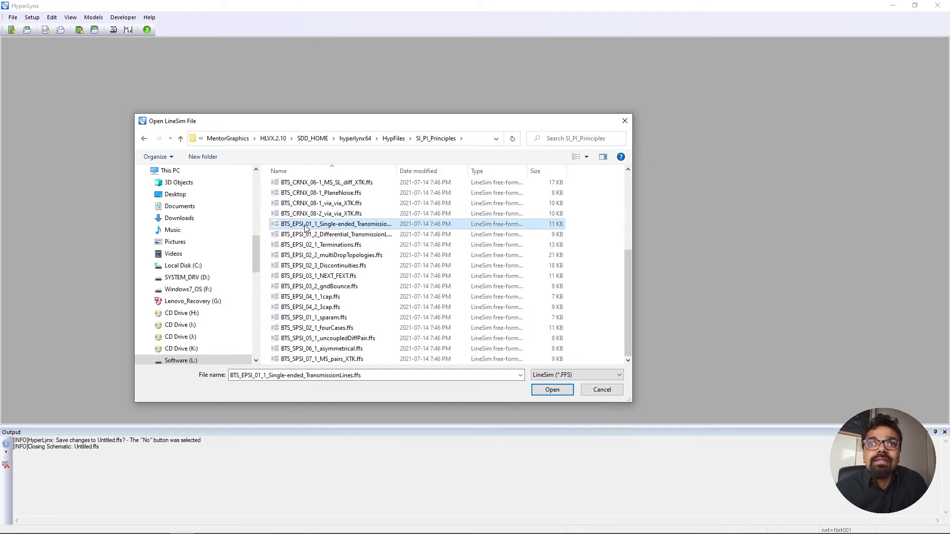
{"action": "left_click", "coordinate": [553, 390]}
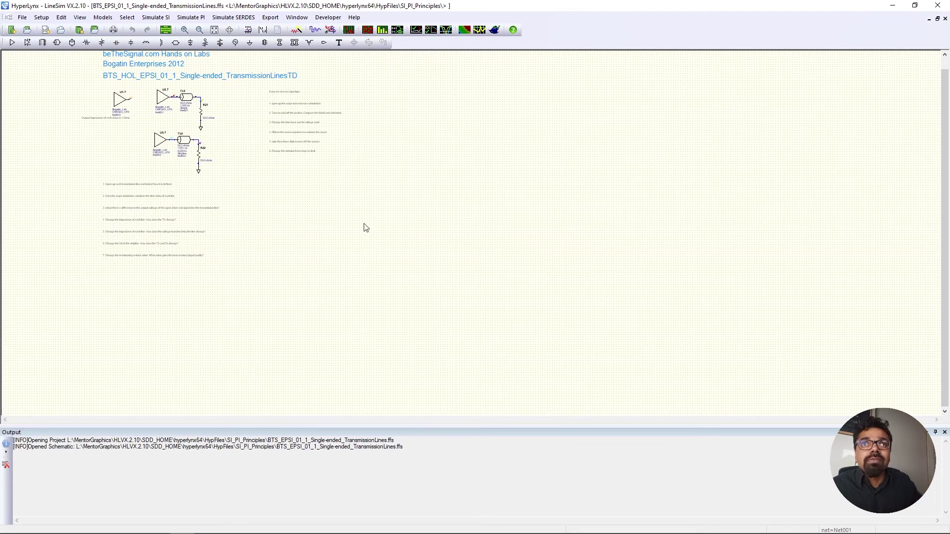
{"action": "left_click", "coordinate": [184, 32]}
{"action": "left_click_drag", "start_coordinate": [83, 71], "coordinate": [238, 185]}
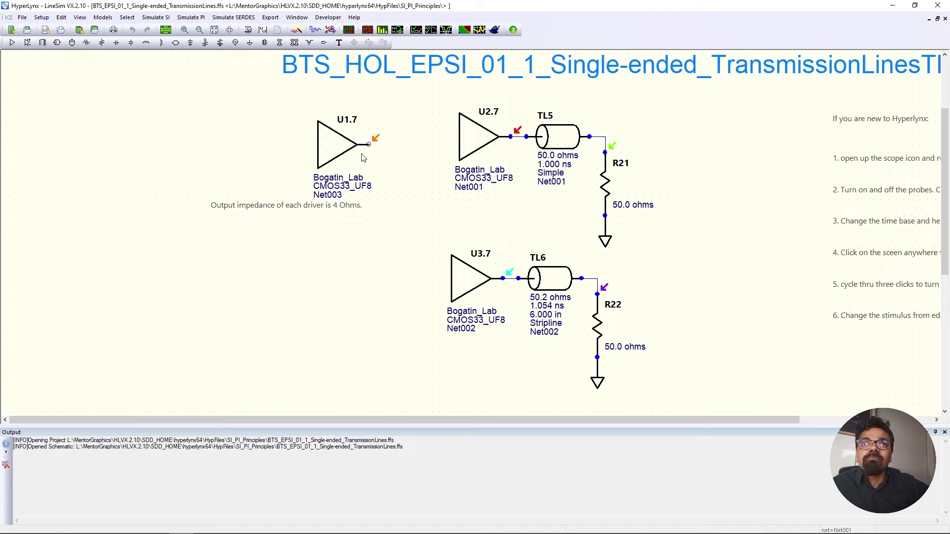
Simulate the example's original circuits in the digital oscilloscope with a rising-edge stimulus and typical IC modeling.
{"action": "left_click", "coordinate": [342, 149]}
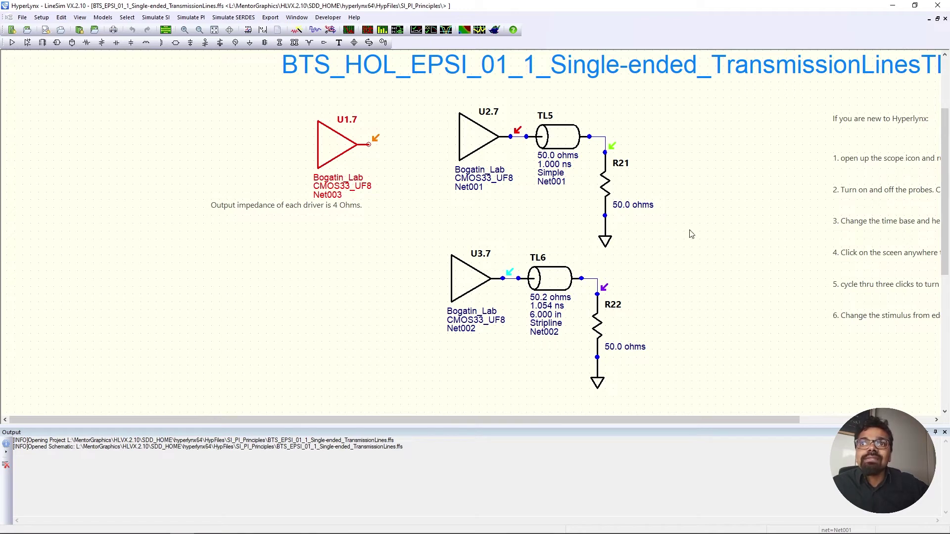
{"action": "left_click", "coordinate": [421, 87]}
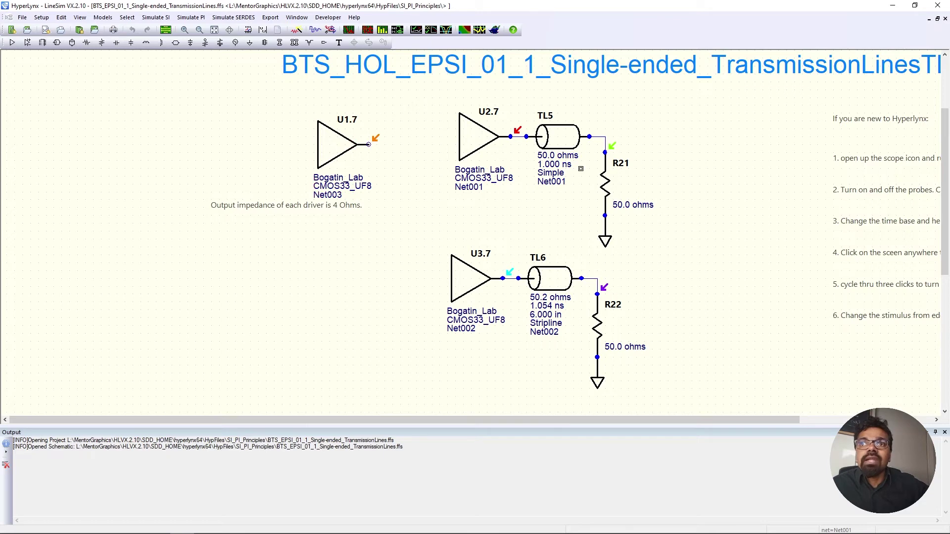
{"action": "left_click", "coordinate": [349, 30]}
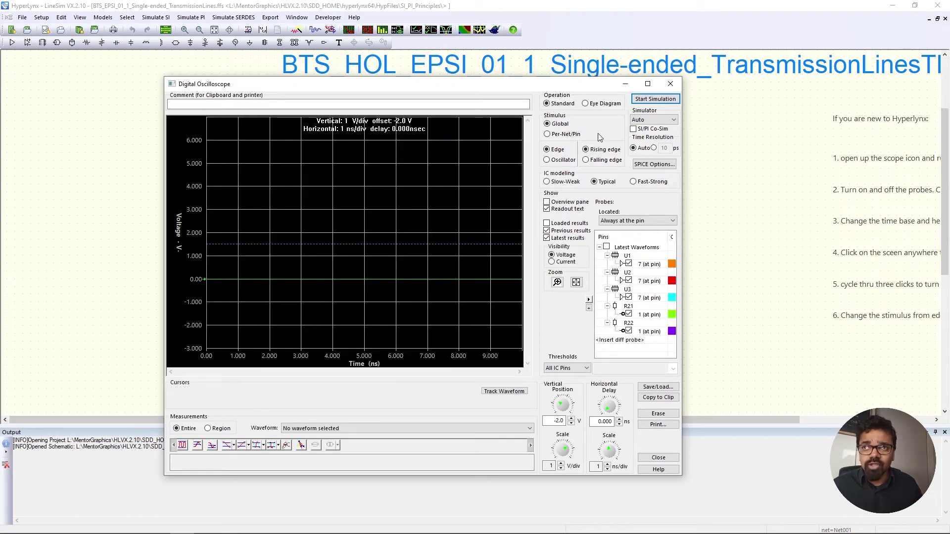
{"action": "left_click", "coordinate": [653, 99]}
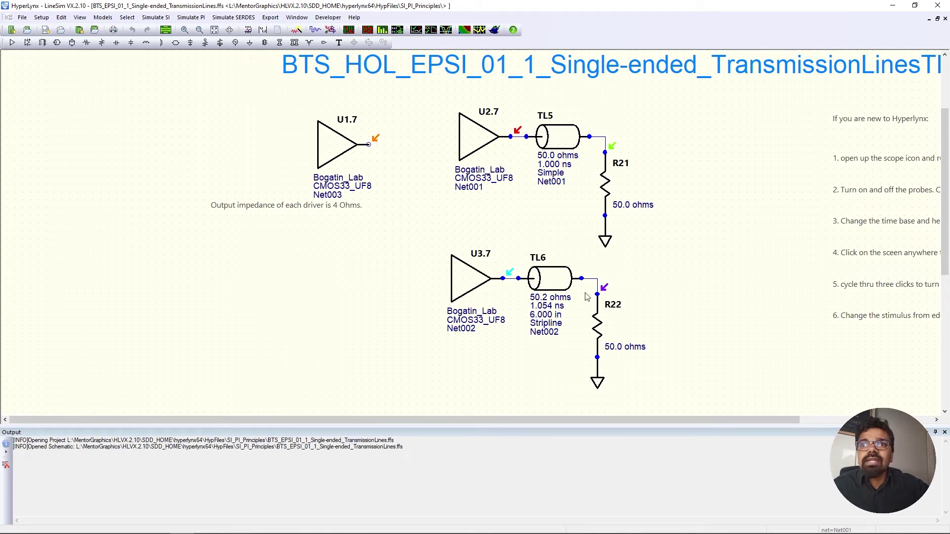
Change transmission line TL6 to the Simple type and set its Z0 to 60 ohms.
{"action": "left_click", "coordinate": [567, 286]}
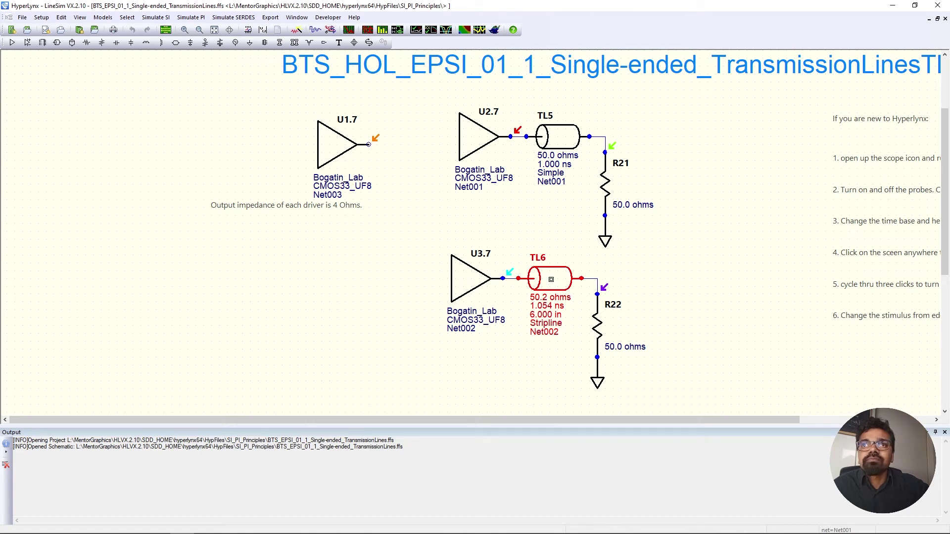
{"action": "double_click", "coordinate": [551, 280]}
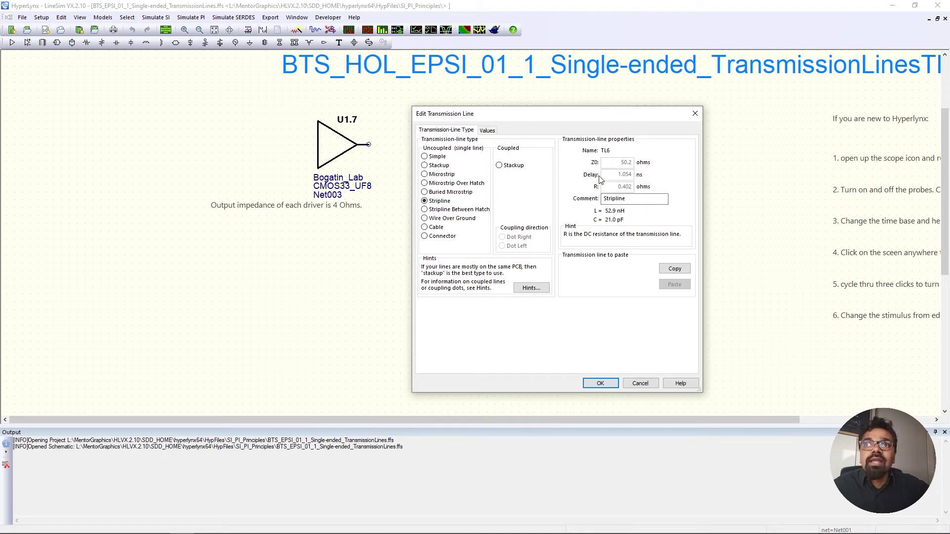
{"action": "left_click", "coordinate": [427, 156]}
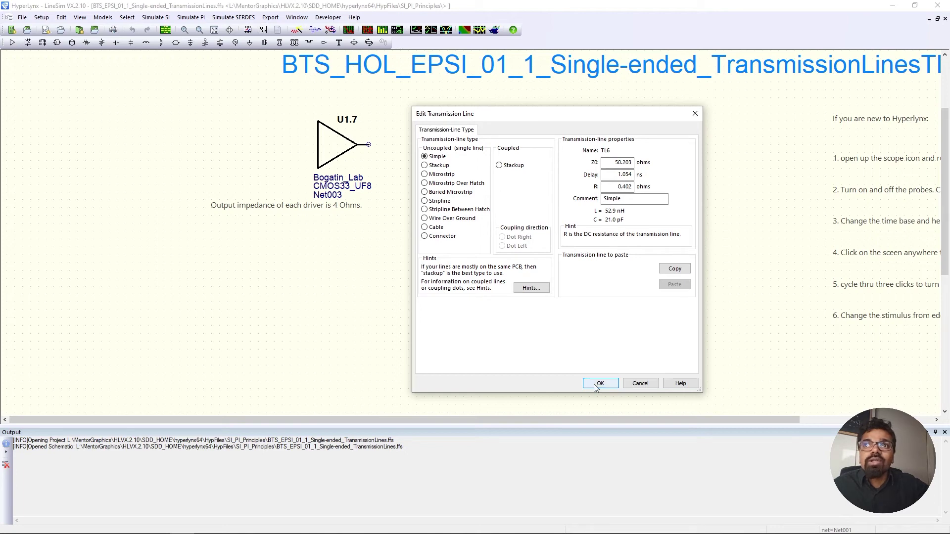
{"action": "key", "text": "Tab"}
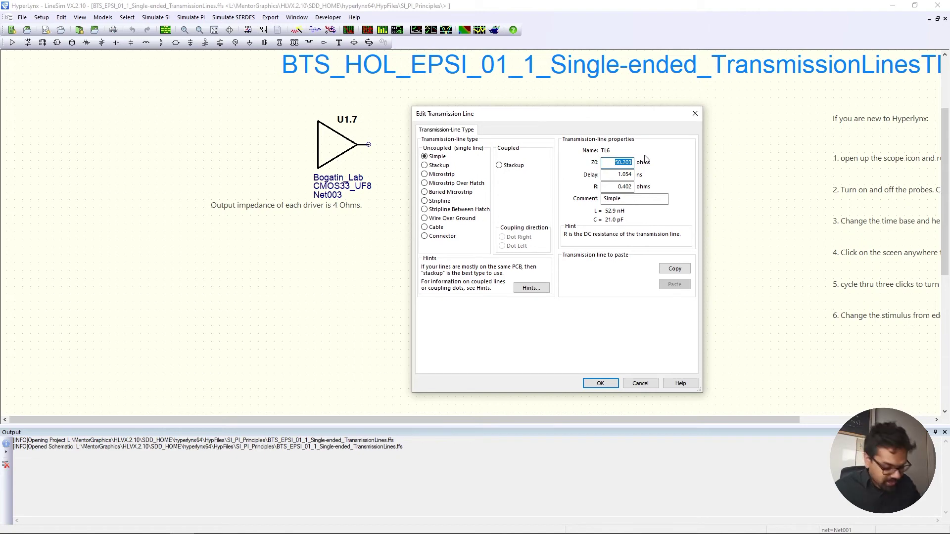
{"action": "type", "text": "60"}
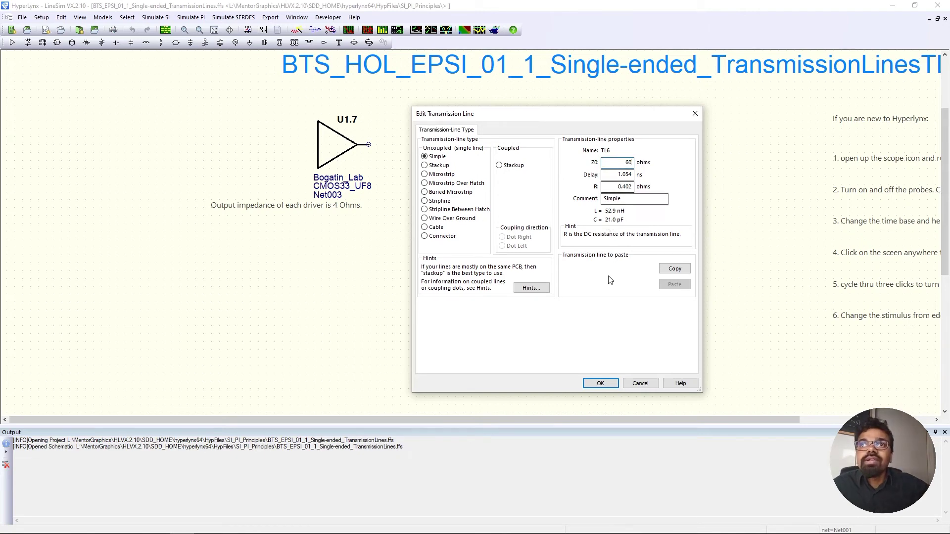
{"action": "left_click", "coordinate": [601, 384]}
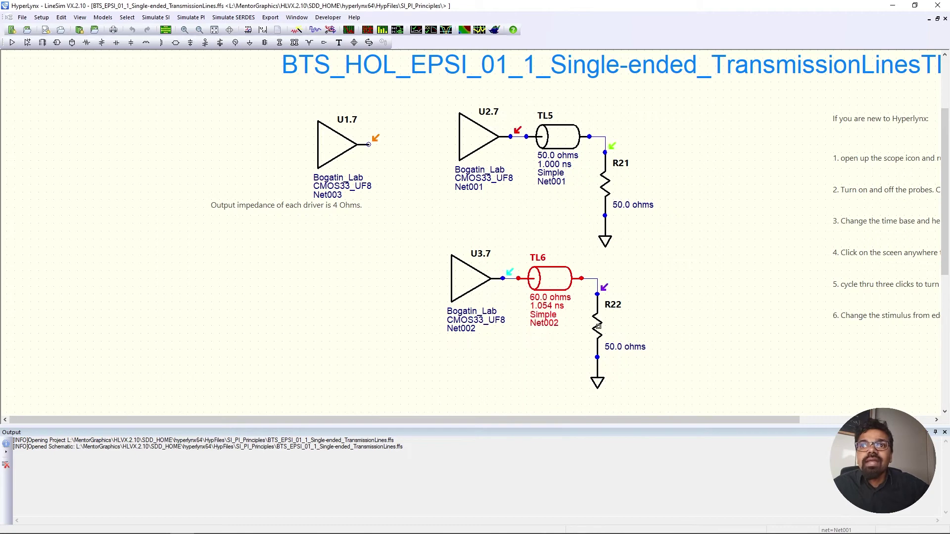
Set the resistance of R22 to 1000000 ohms.
{"action": "double_click", "coordinate": [600, 326]}
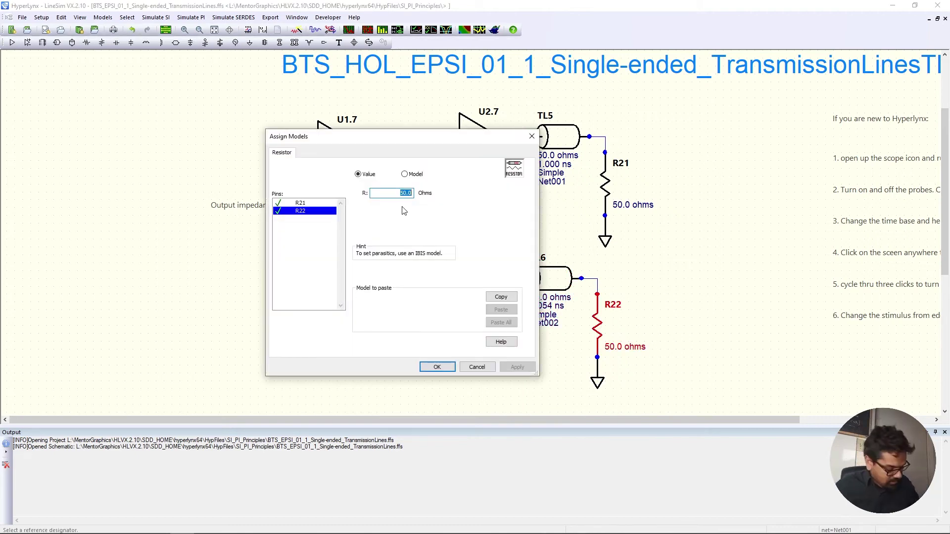
{"action": "type", "text": "1000"}
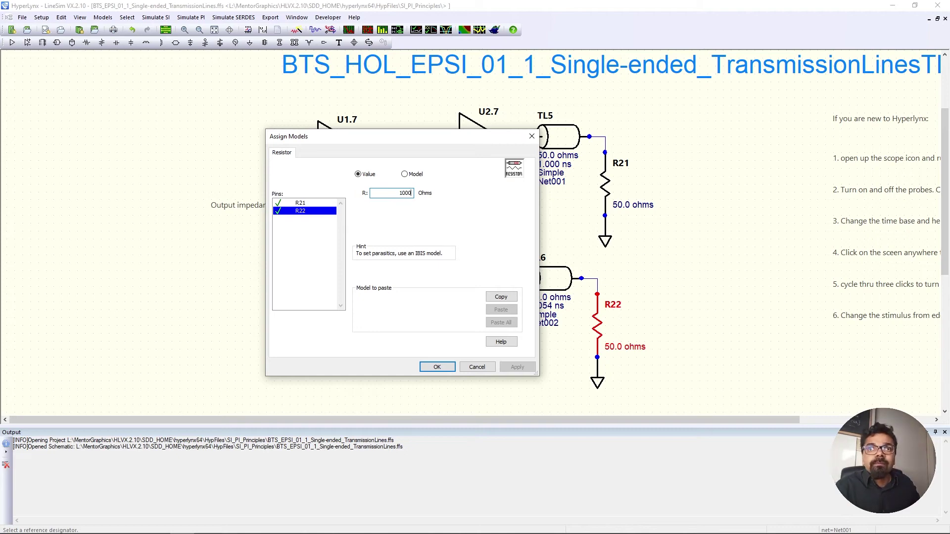
{"action": "type", "text": "000"}
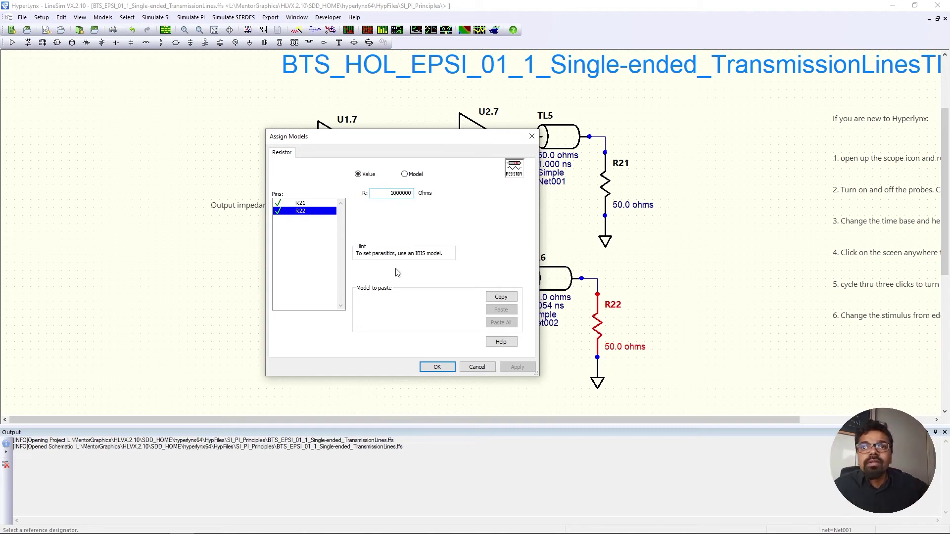
{"action": "left_click", "coordinate": [437, 367]}
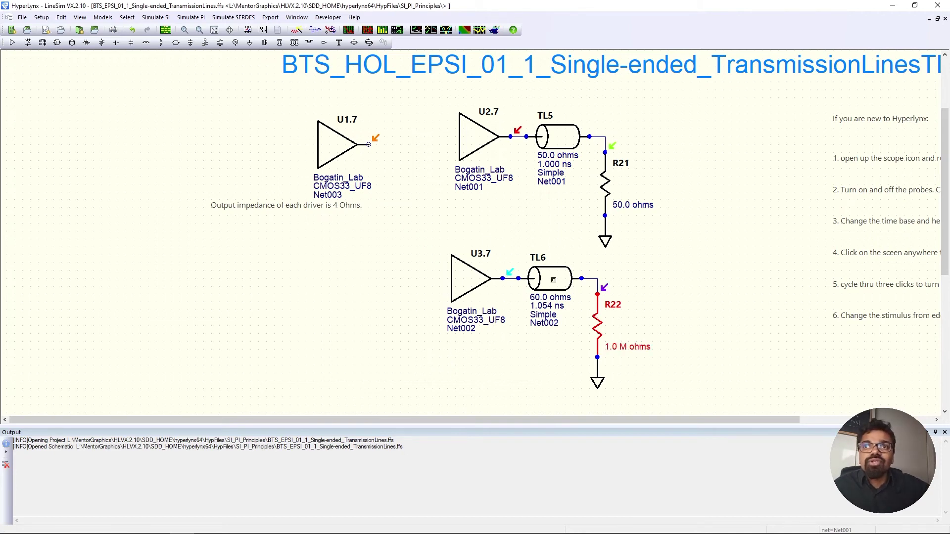
Simulate the rising edge with only the U3 and R22 pins shown and previous results hidden, and close the oscilloscope after viewing.
{"action": "left_click", "coordinate": [354, 43]}
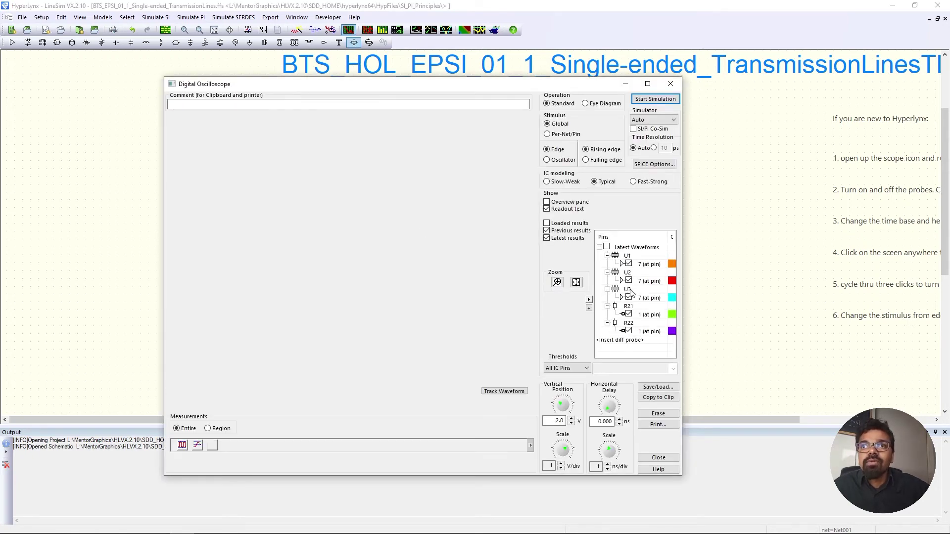
{"action": "left_click", "coordinate": [629, 281]}
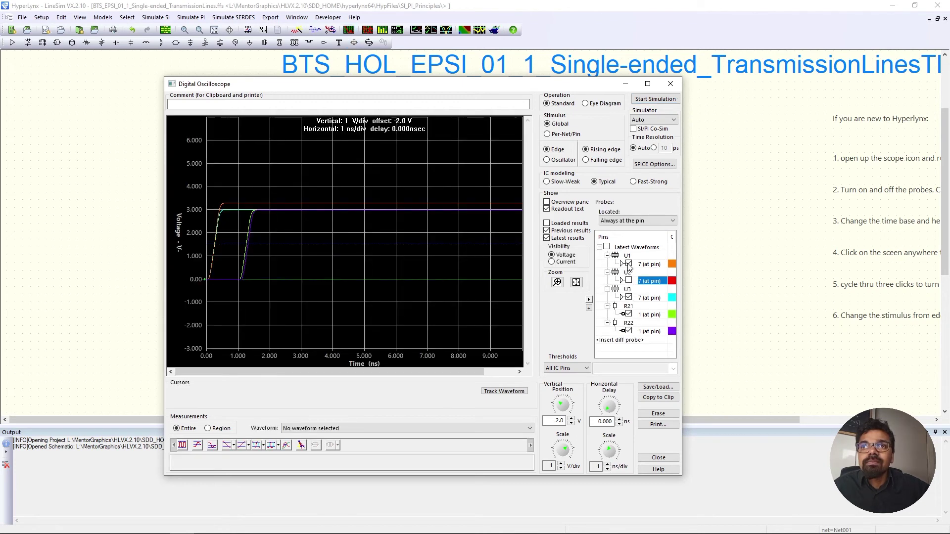
{"action": "left_click", "coordinate": [629, 315]}
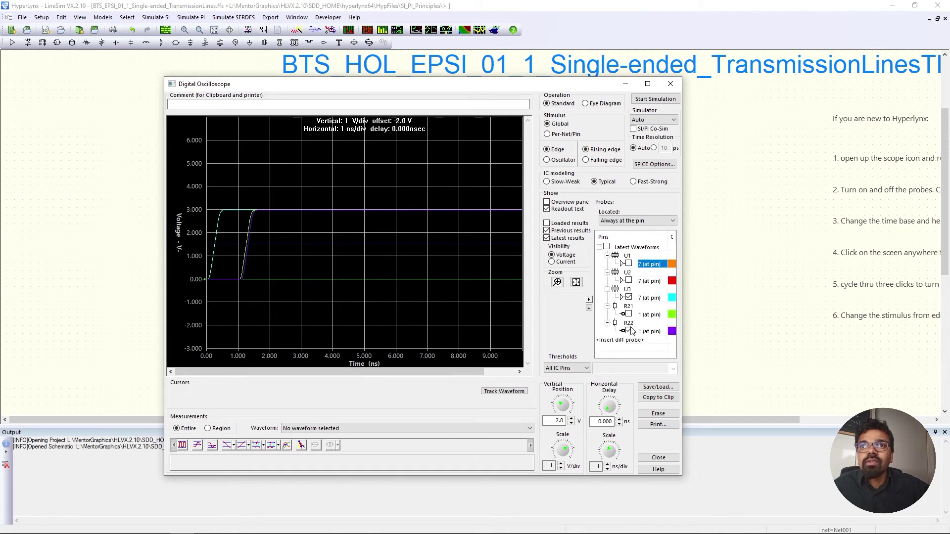
{"action": "left_click", "coordinate": [557, 232]}
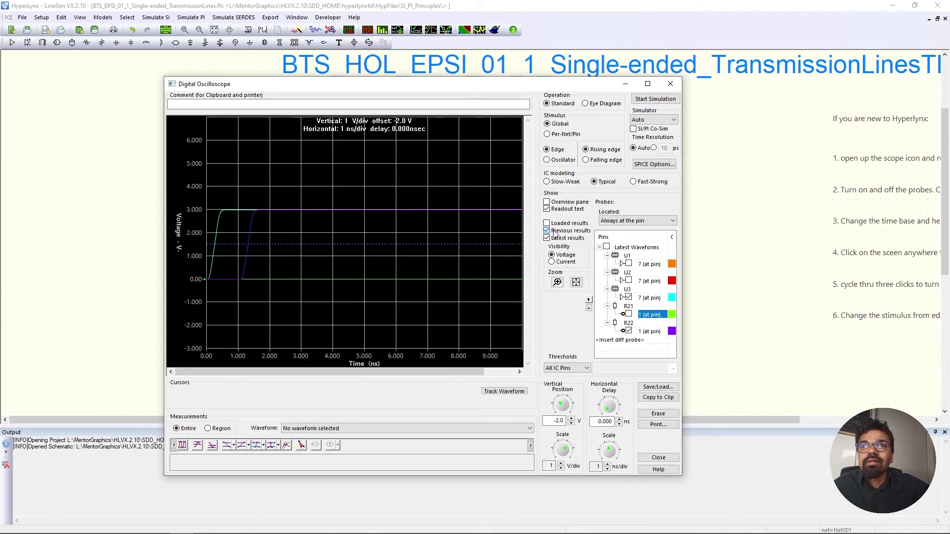
{"action": "left_click", "coordinate": [654, 99]}
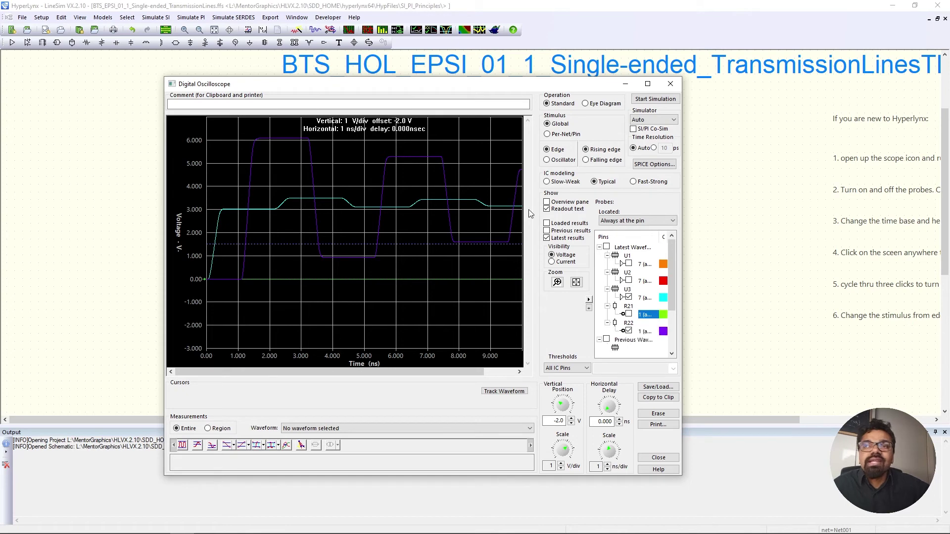
{"action": "left_click", "coordinate": [669, 86]}
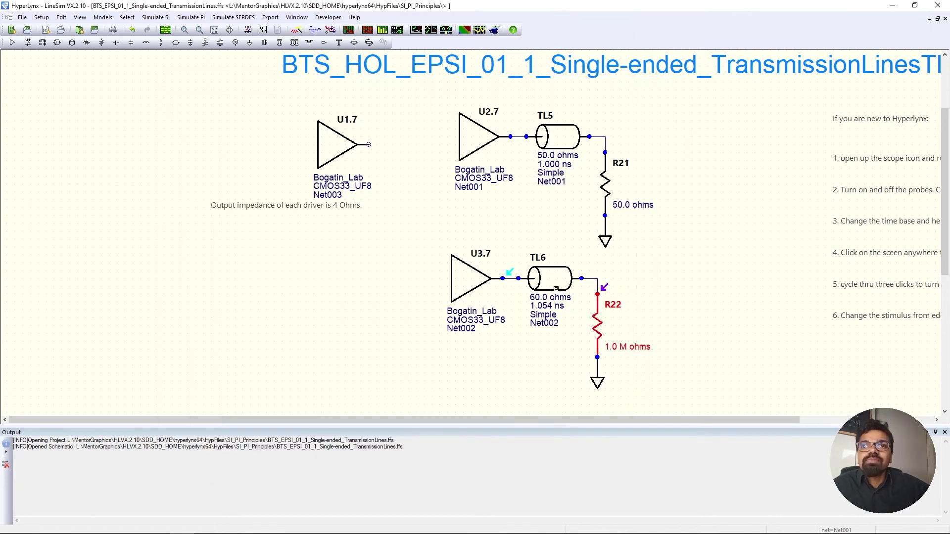
Set the delay of transmission line TL6 to 0.1 ns.
{"action": "double_click", "coordinate": [556, 289]}
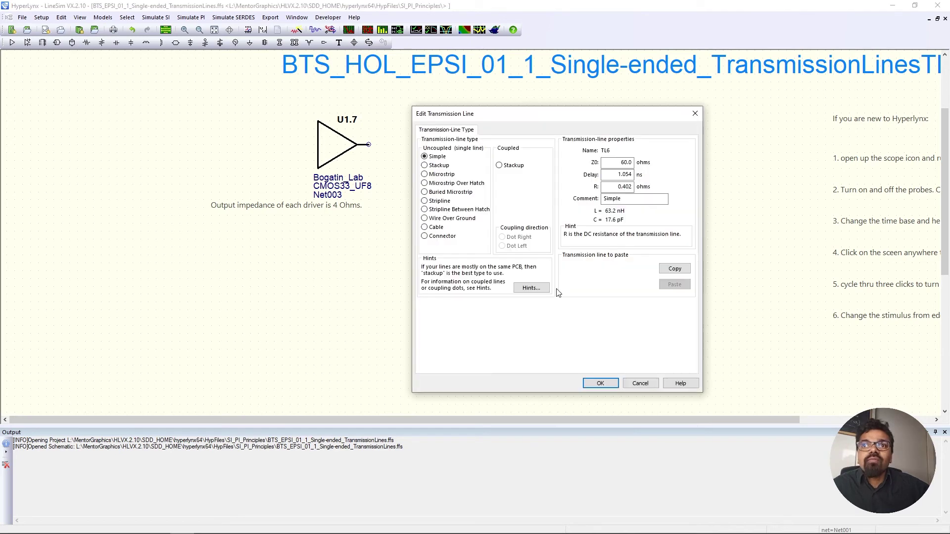
{"action": "double_click", "coordinate": [632, 174]}
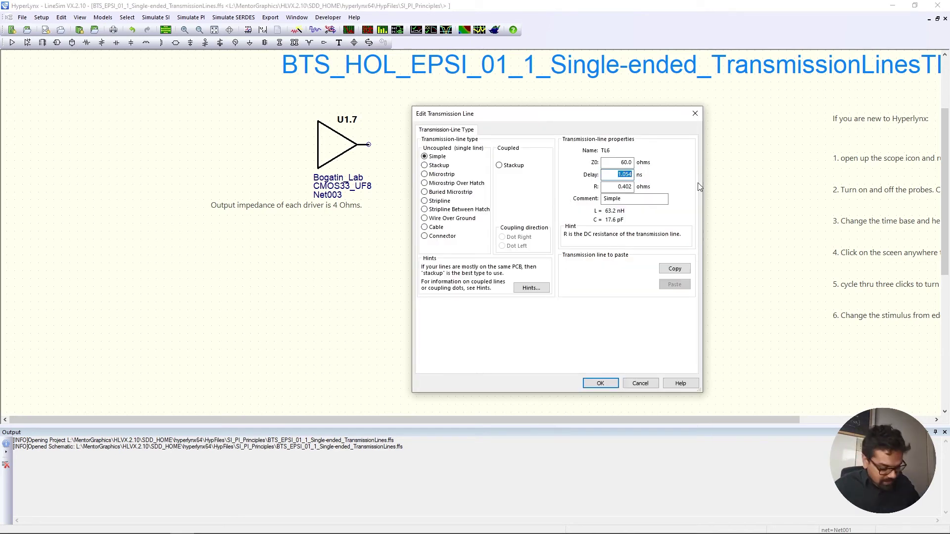
{"action": "type", "text": "0.1"}
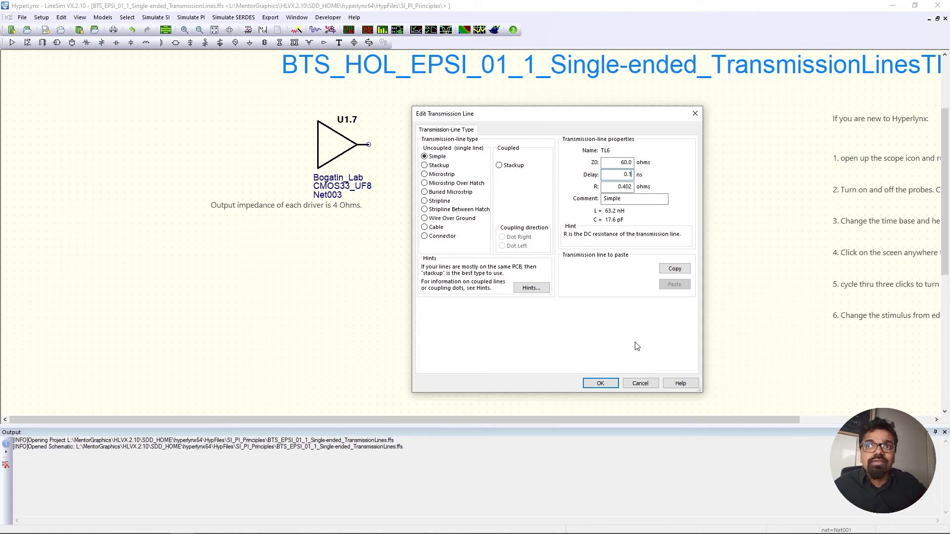
{"action": "left_click", "coordinate": [602, 383]}
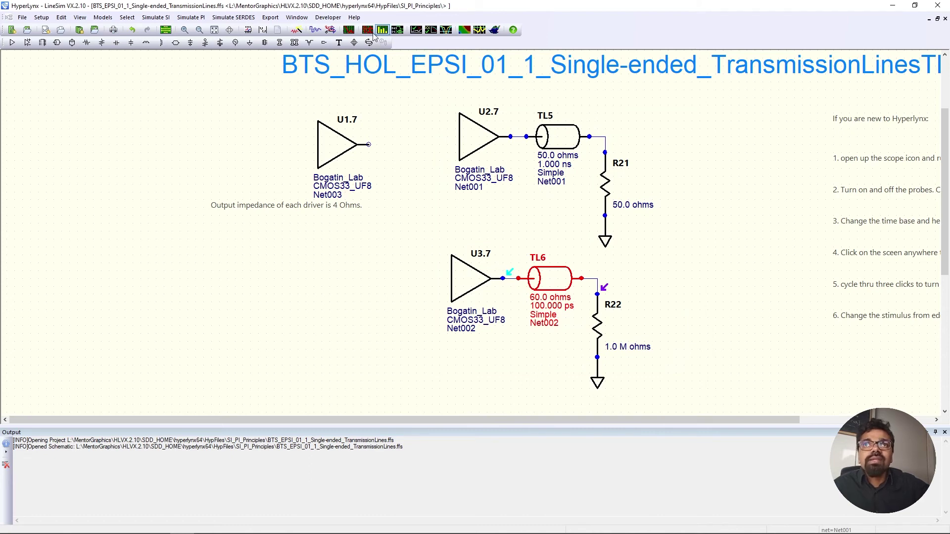
Run a rising-edge simulation of the circuit in the digital oscilloscope with the shortened TL6 delay.
{"action": "left_click", "coordinate": [349, 31]}
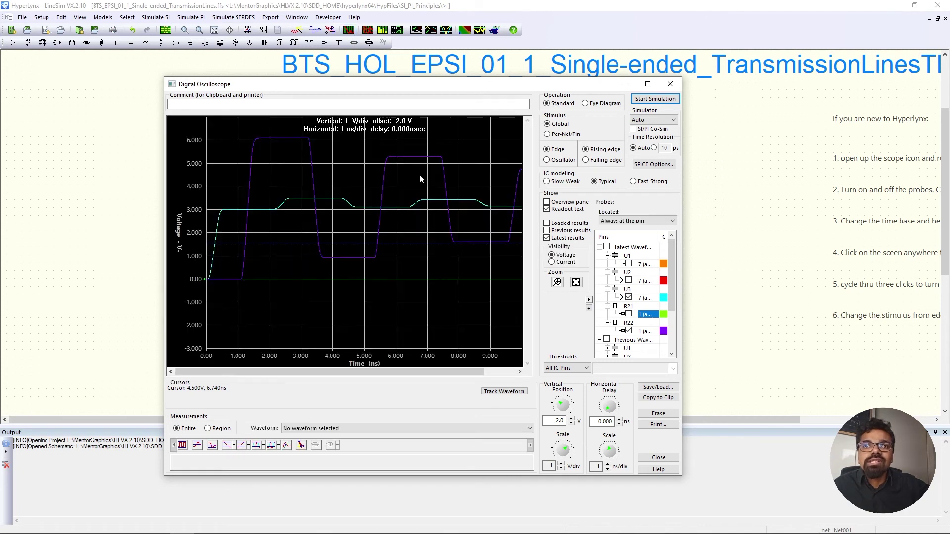
{"action": "left_click", "coordinate": [656, 98]}
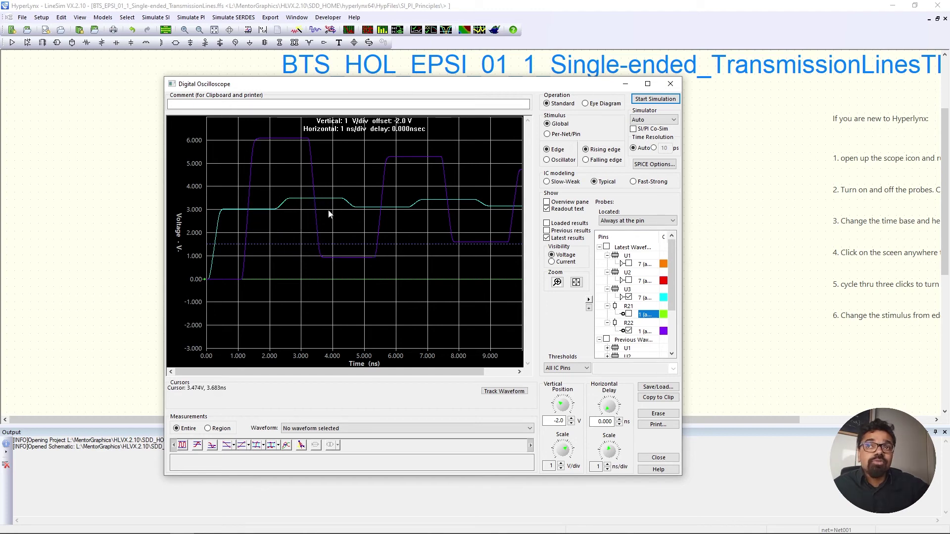
{"action": "left_click", "coordinate": [676, 99]}
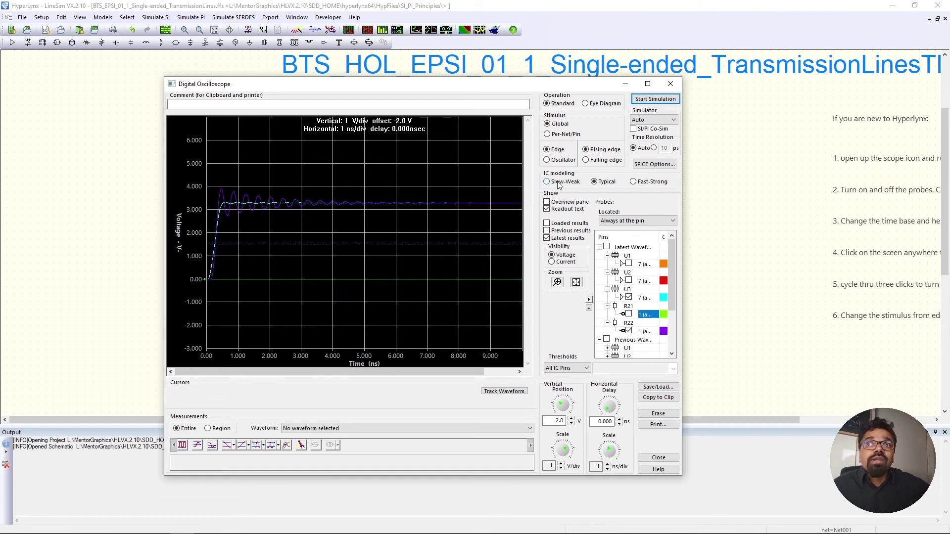
Set the stimulus to Oscillator at 200 MHz and rerun the simulation.
{"action": "left_click", "coordinate": [560, 160]}
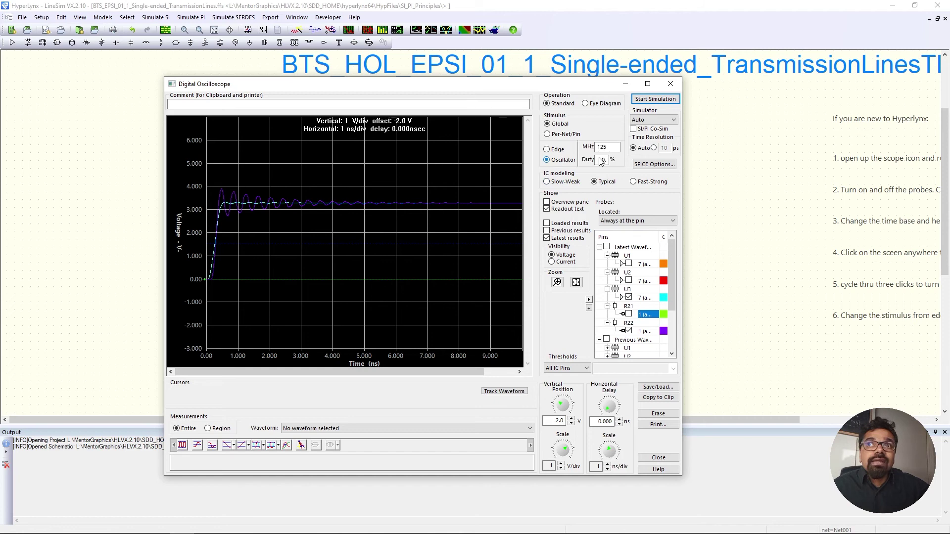
{"action": "left_click_drag", "start_coordinate": [615, 150], "coordinate": [590, 153]}
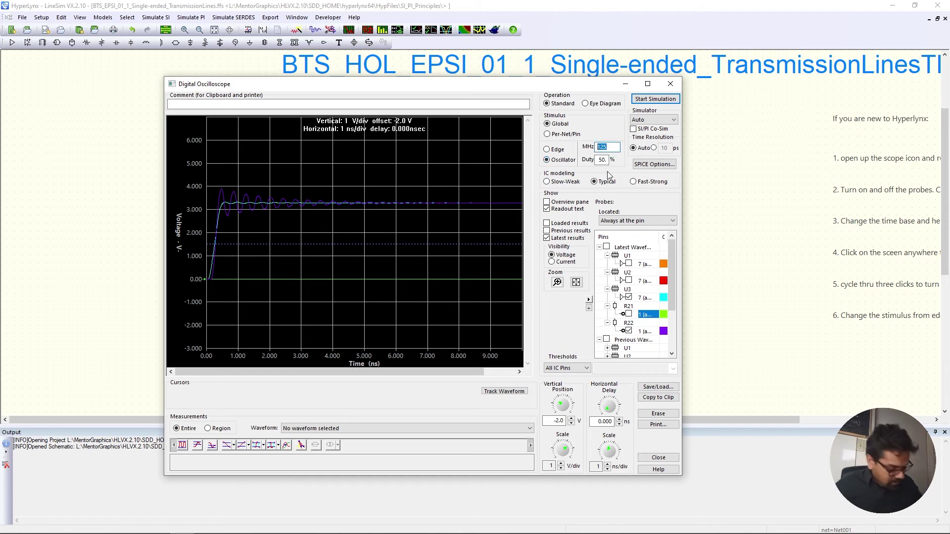
{"action": "type", "text": "200"}
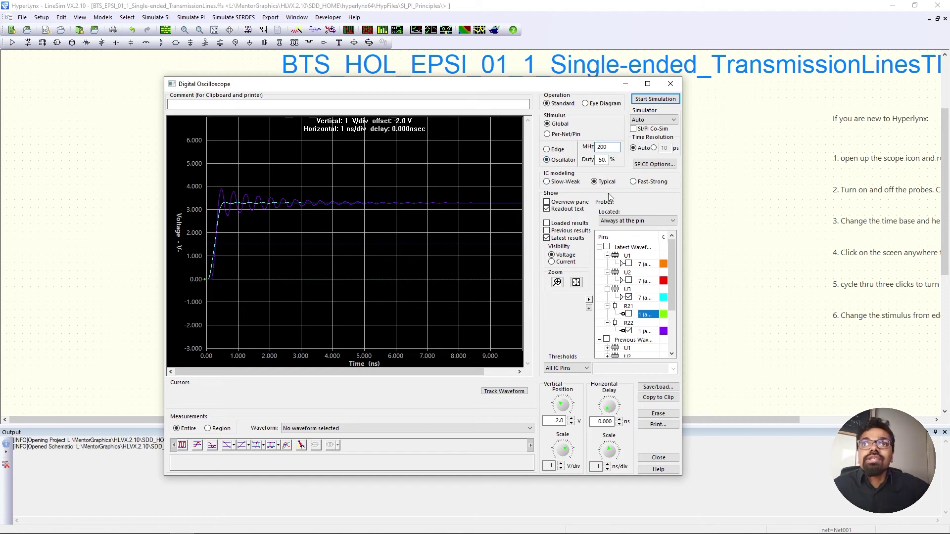
{"action": "left_click", "coordinate": [656, 98]}
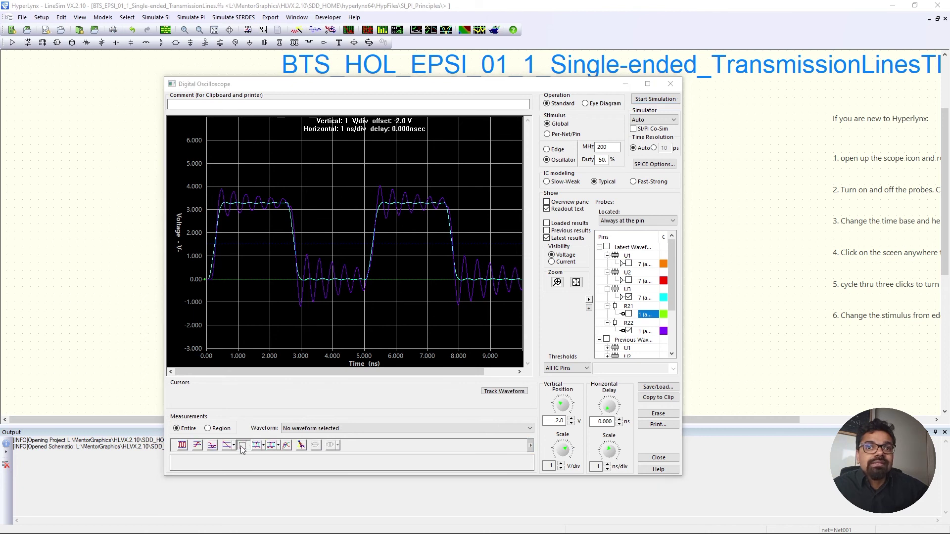
Measure the rise time of the latest U3.7 waveform and review the threshold options of that measurement.
{"action": "left_click", "coordinate": [243, 446]}
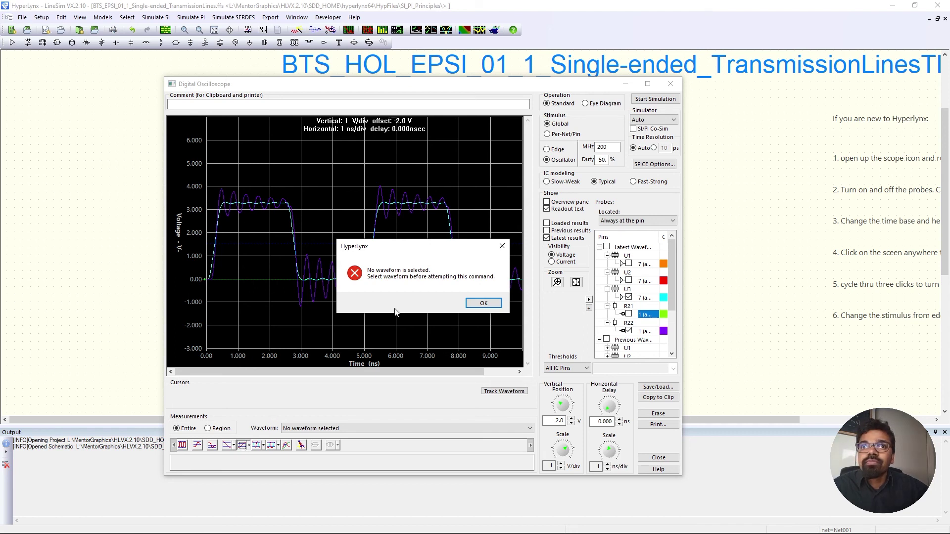
{"action": "left_click", "coordinate": [484, 303]}
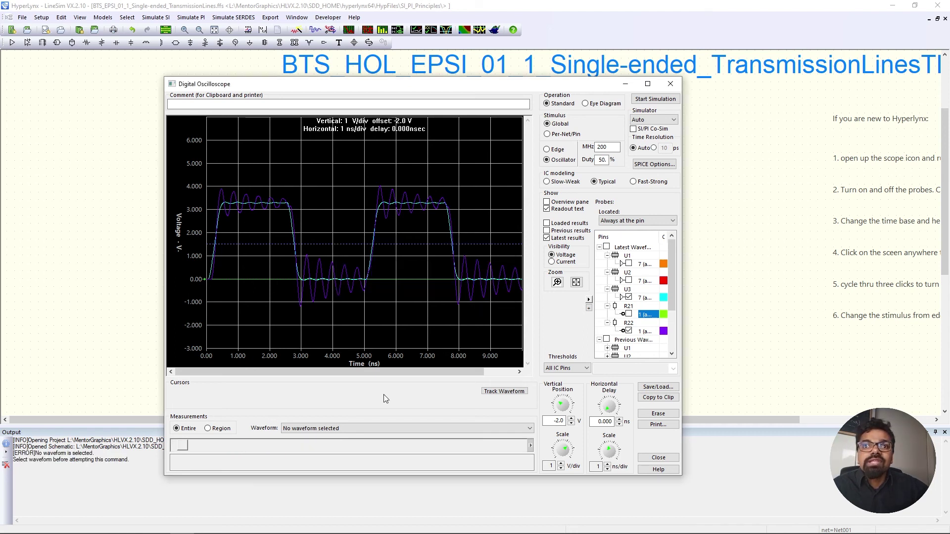
{"action": "left_click", "coordinate": [393, 426]}
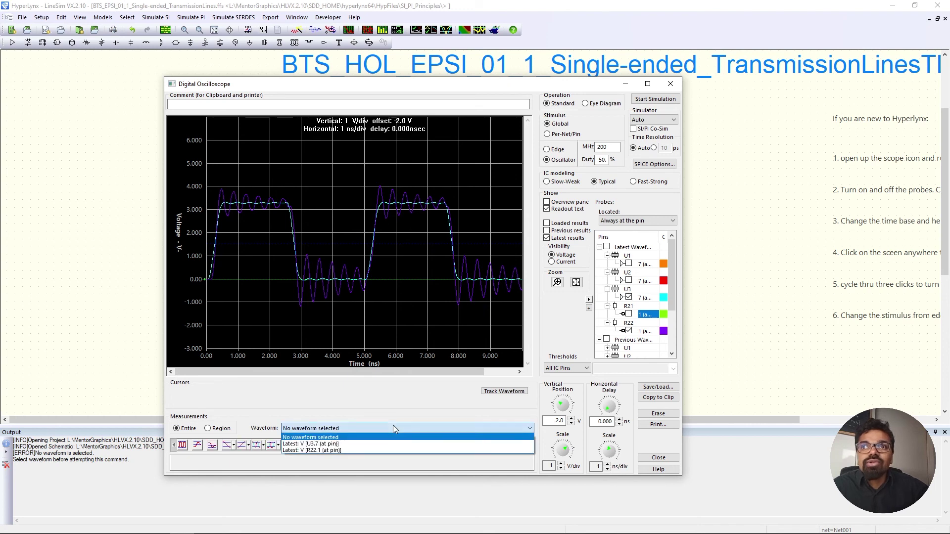
{"action": "left_click", "coordinate": [386, 445]}
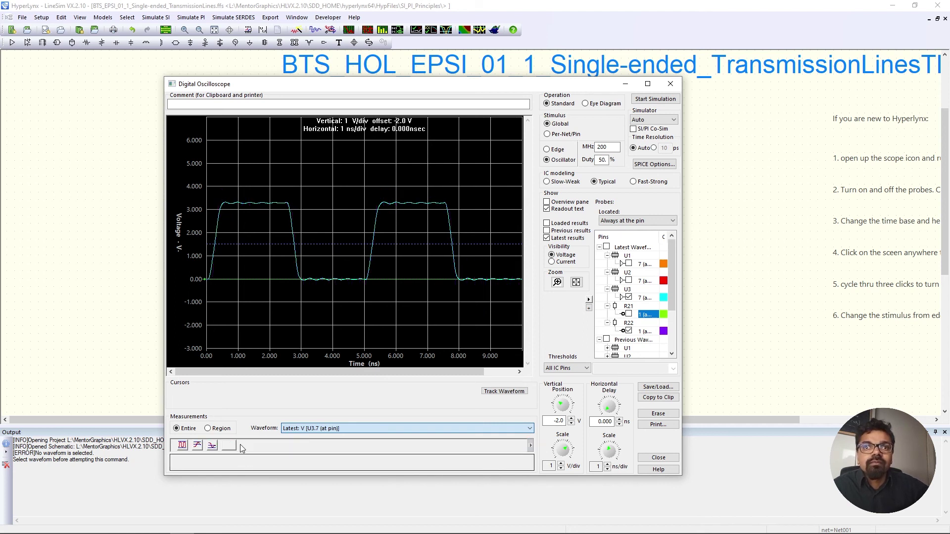
{"action": "left_click", "coordinate": [242, 446]}
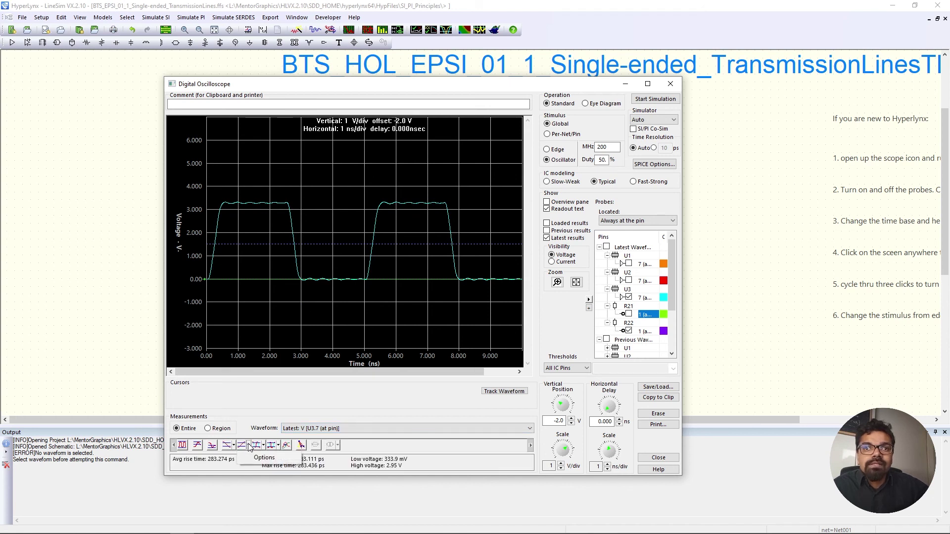
{"action": "left_click", "coordinate": [249, 447]}
{"action": "left_click", "coordinate": [260, 457]}
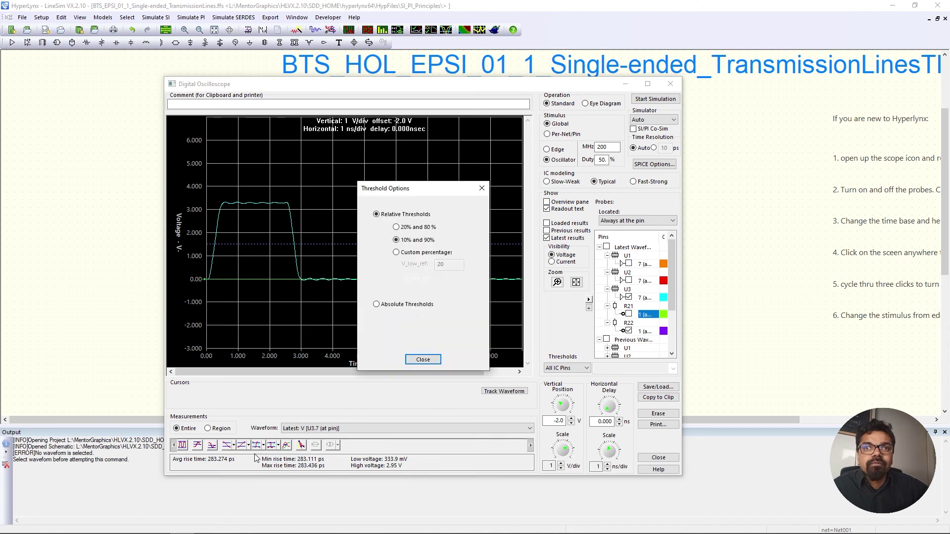
{"action": "left_click", "coordinate": [423, 359]}
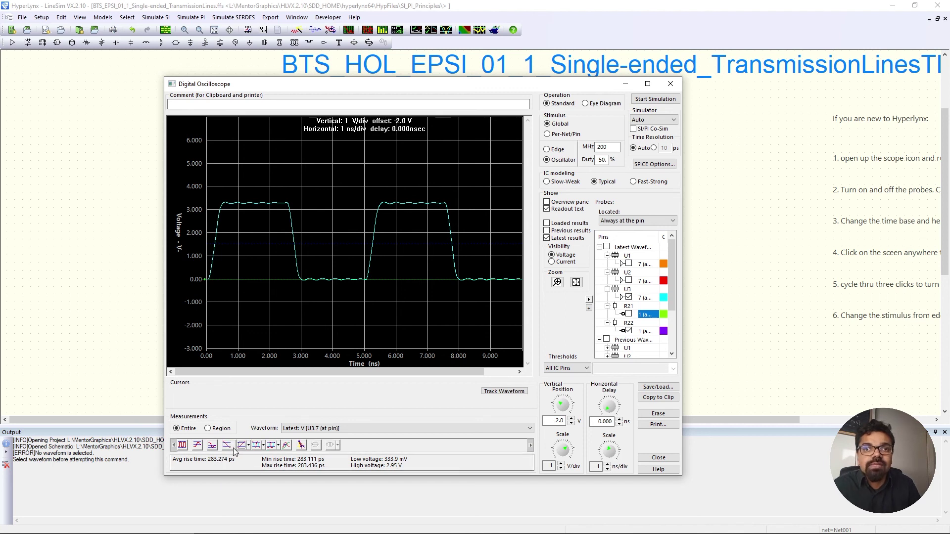
Review the fall-time threshold options and measure the fall time of the latest U3.7 waveform.
{"action": "left_click", "coordinate": [235, 450]}
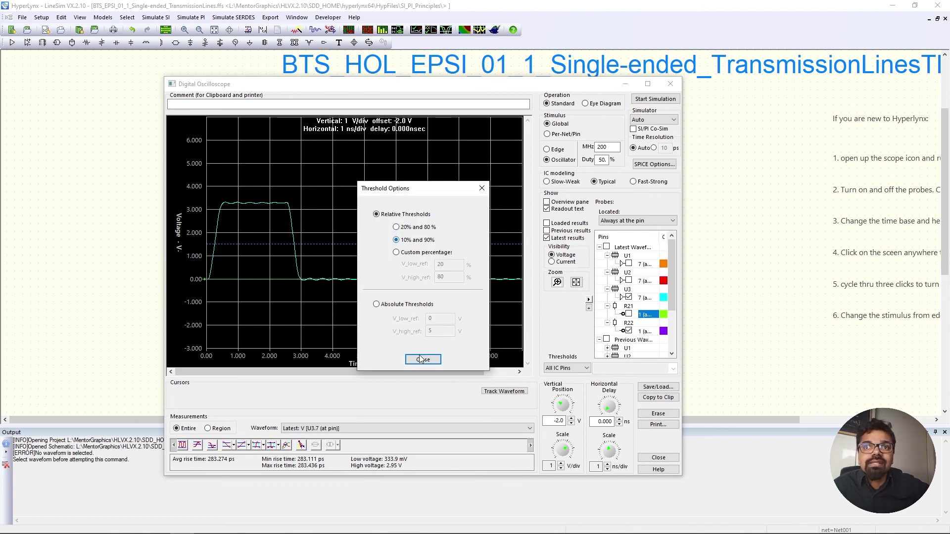
{"action": "left_click", "coordinate": [421, 362]}
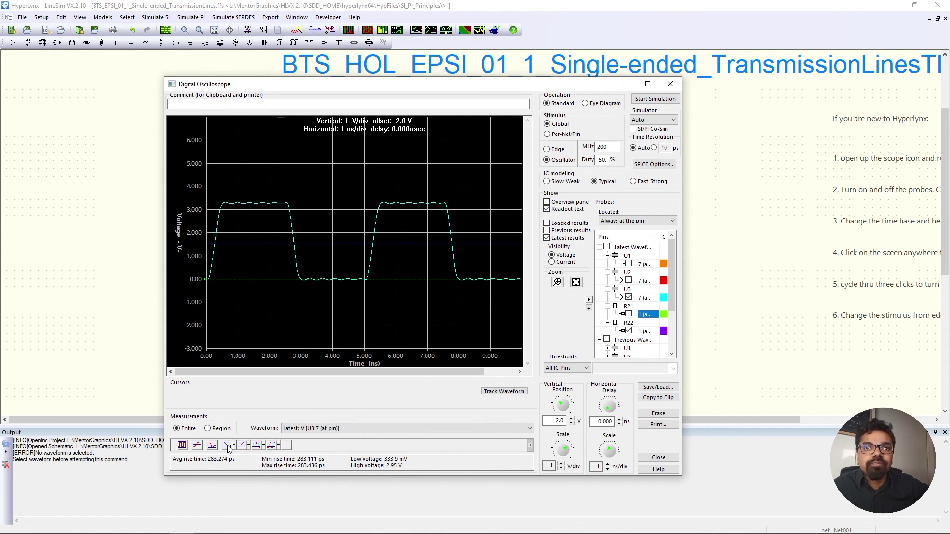
{"action": "left_click", "coordinate": [227, 446]}
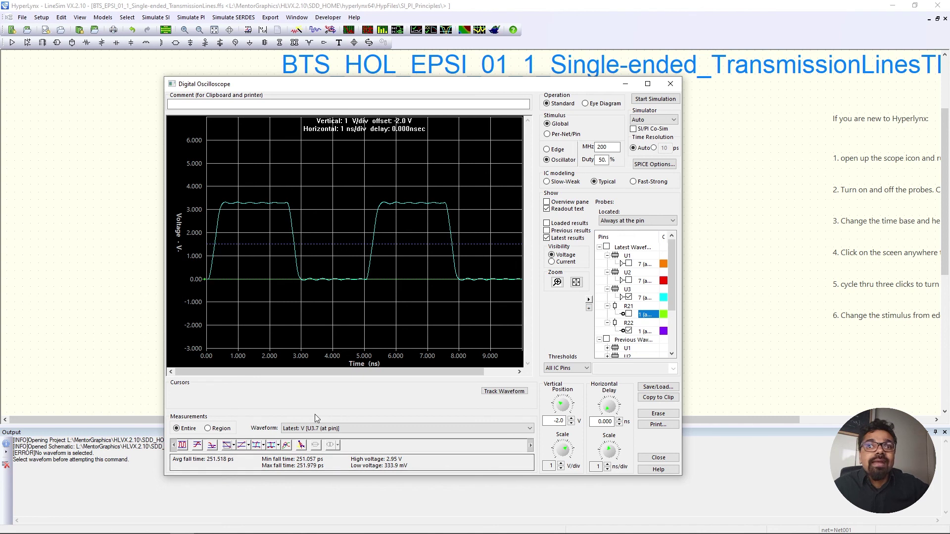
Clear the waveform selection for measurements and identify the U3.7 and R22.1 traces in the oscilloscope plot.
{"action": "left_click", "coordinate": [323, 429]}
{"action": "left_click", "coordinate": [322, 440]}
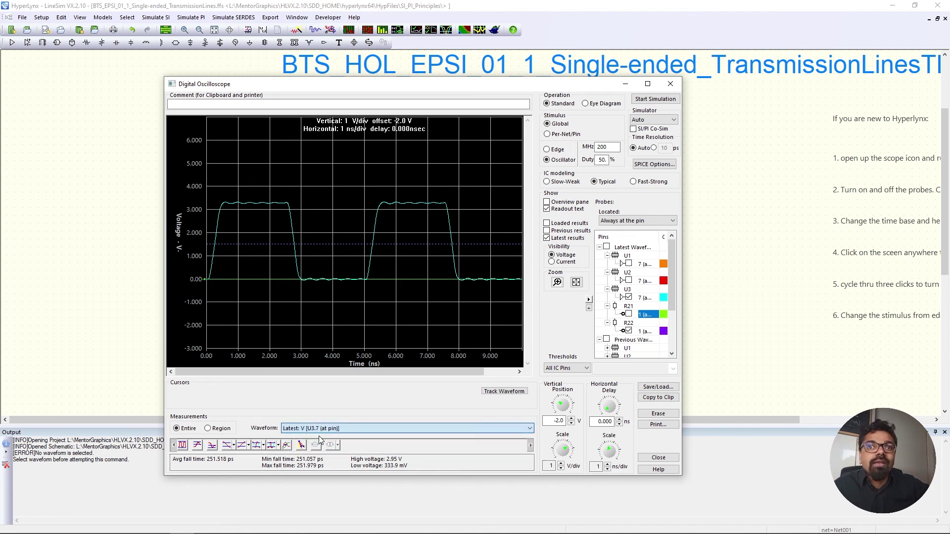
{"action": "left_click", "coordinate": [307, 291]}
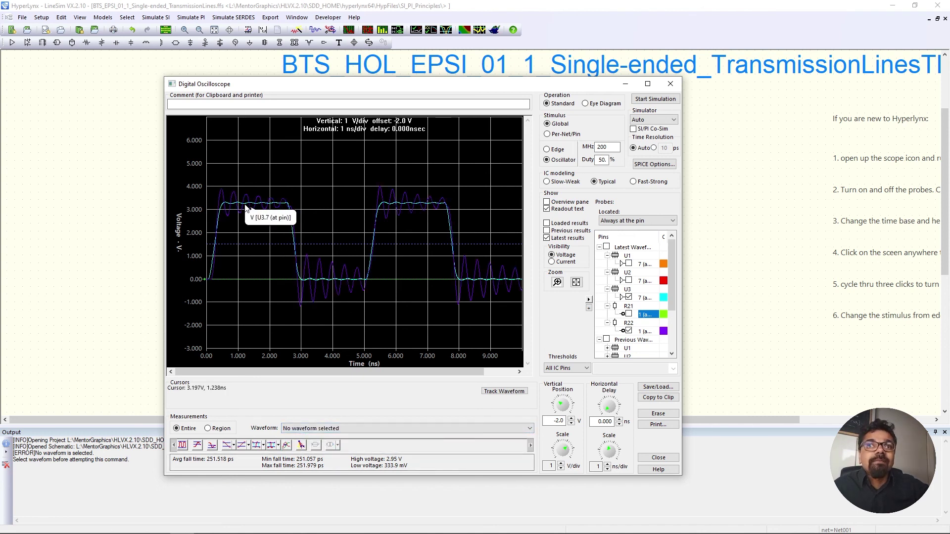
{"action": "mouse_move", "coordinate": [322, 282]}
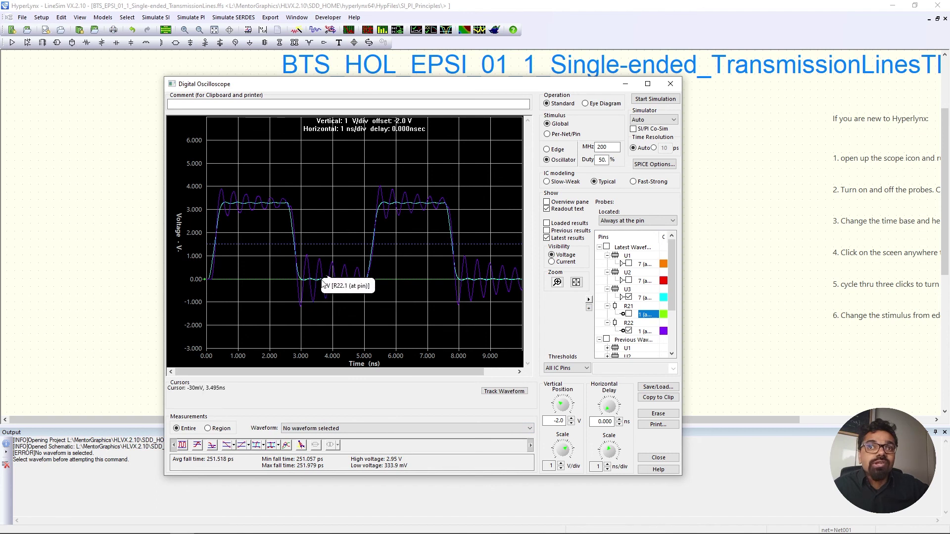